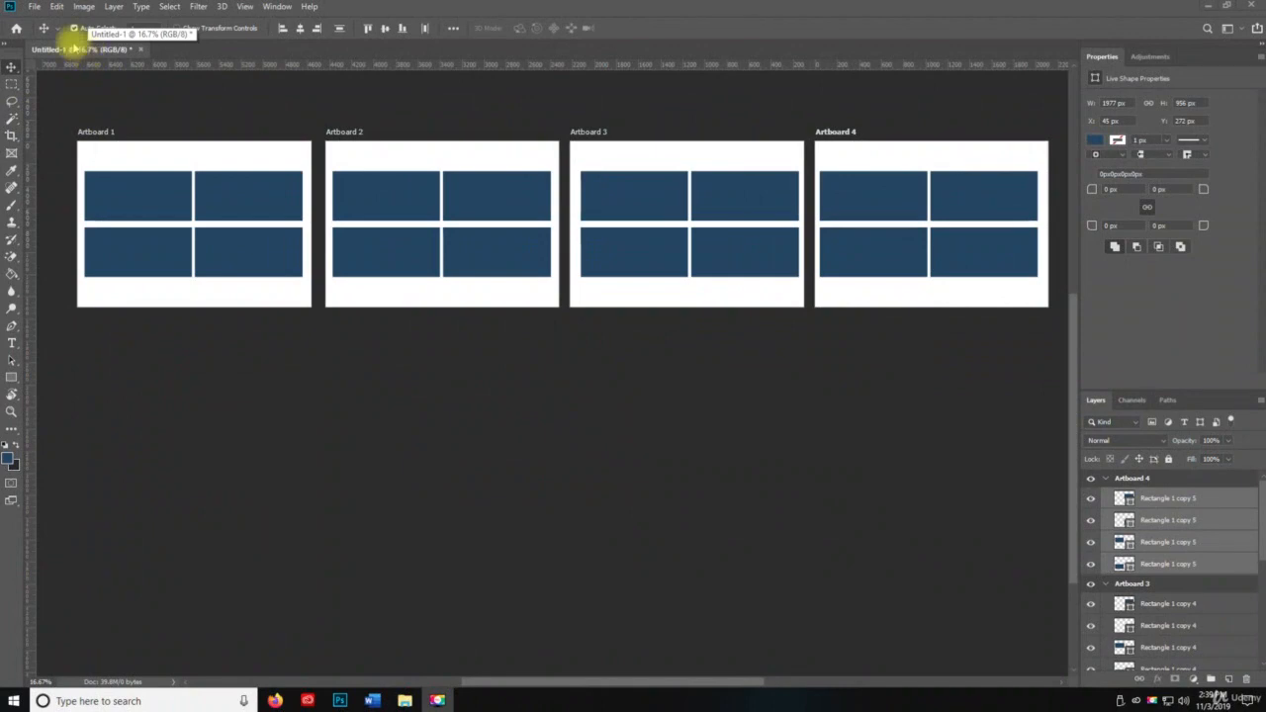
Save the document to the Desktop as Untitled-1 in Photoshop (PSD) format with layers kept
left_click(35, 8)
key("space")
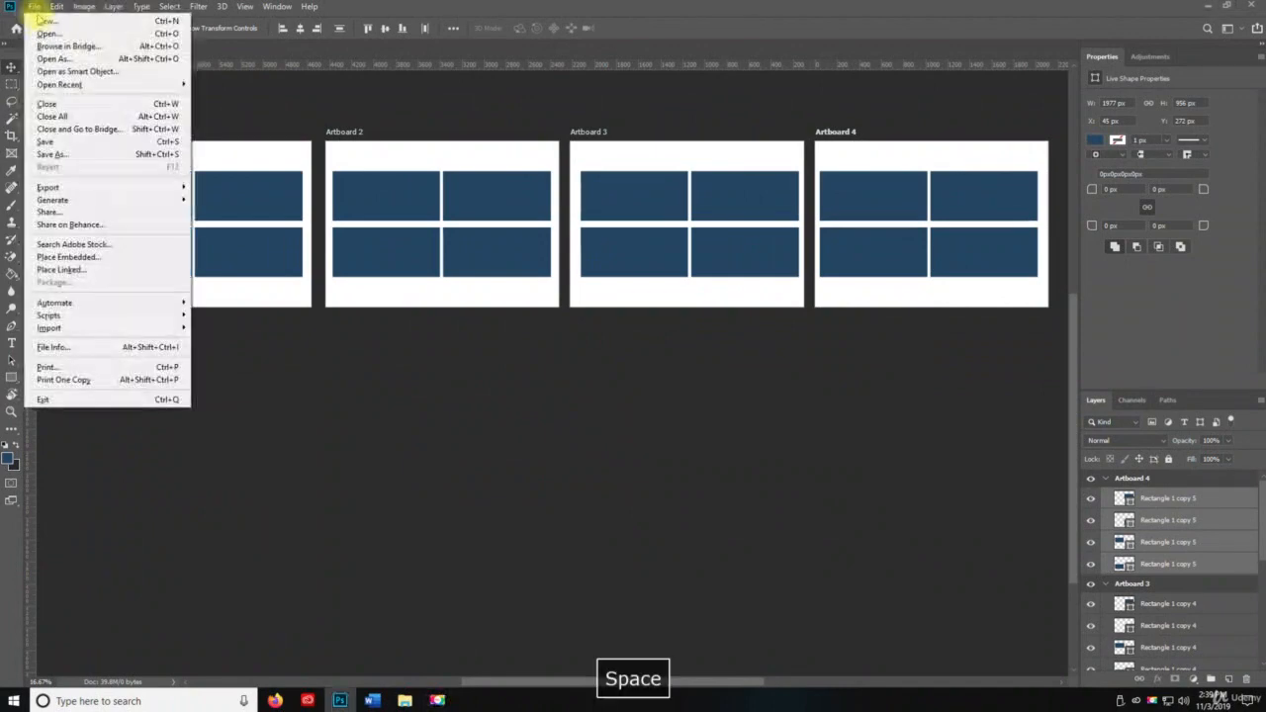
left_click(74, 155)
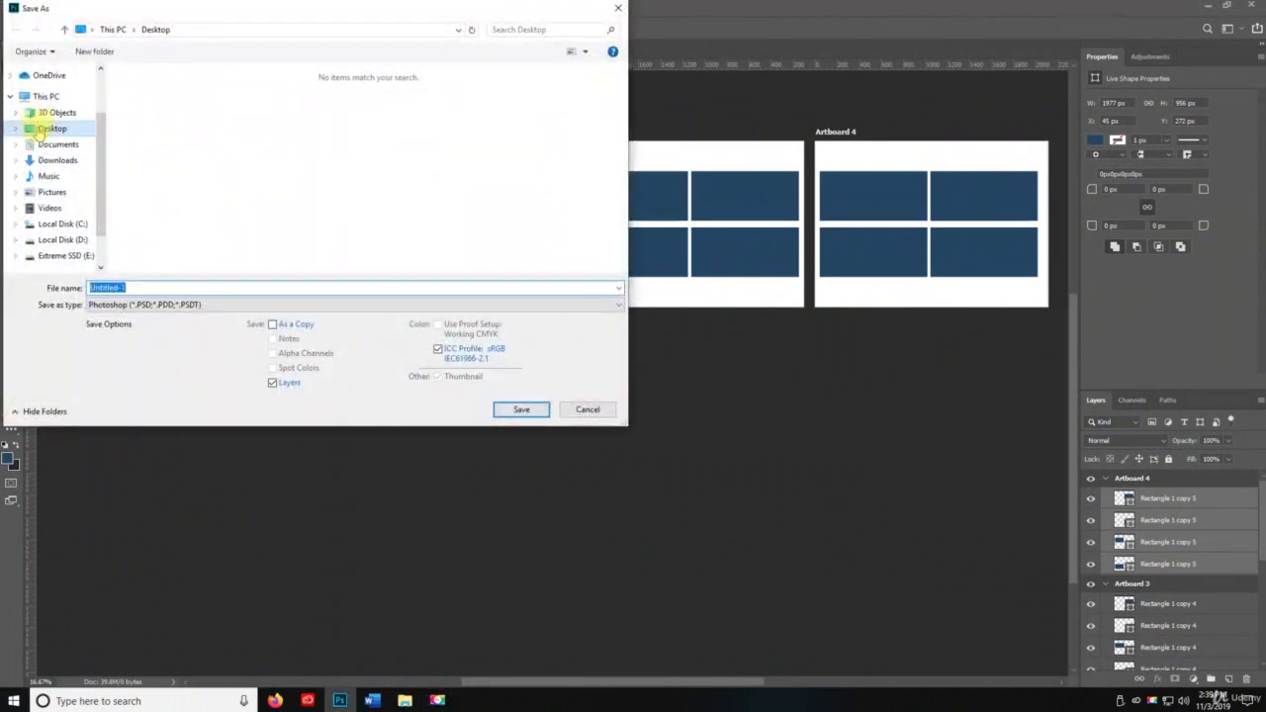
left_click(519, 409)
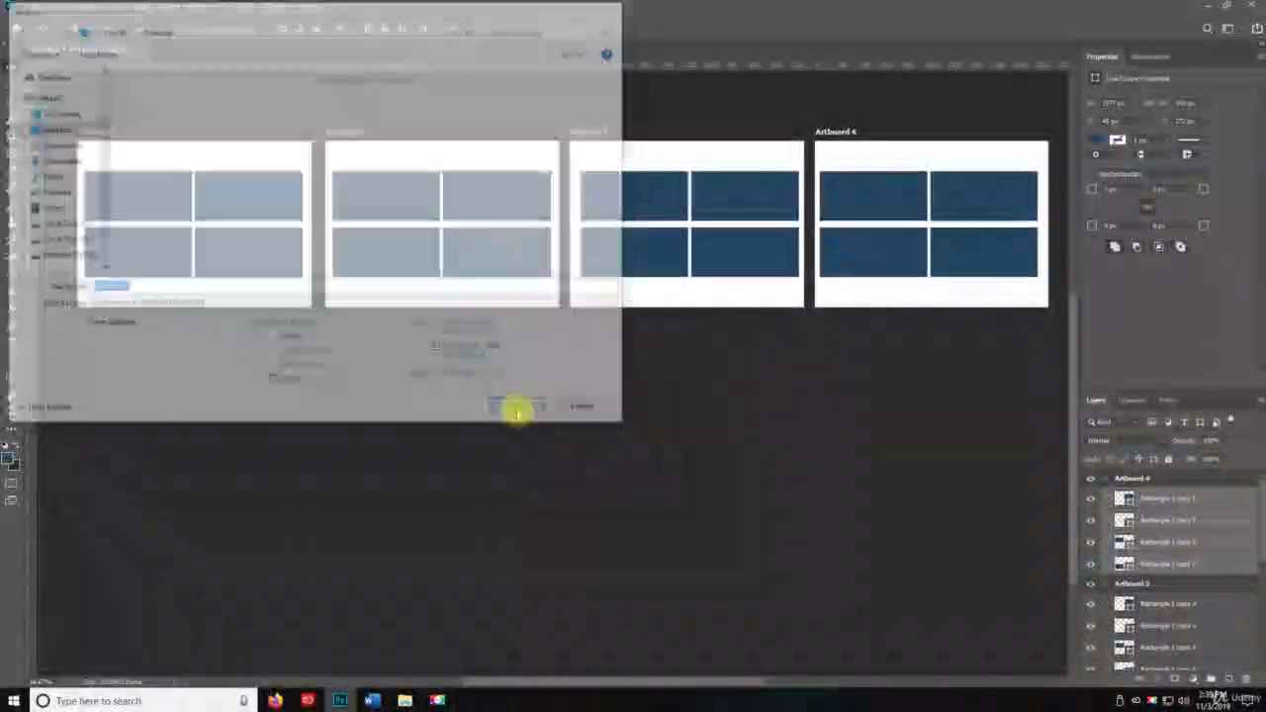
left_click(777, 196)
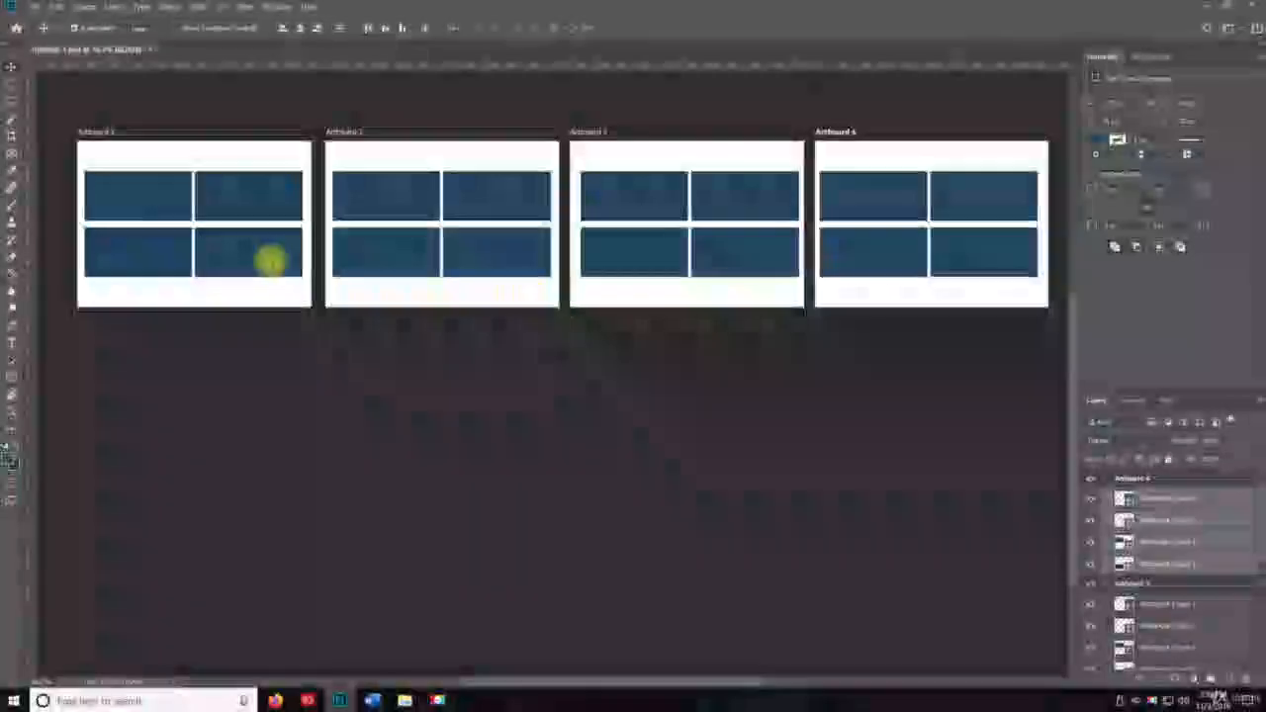
Collapse the layer groups of Artboard 4, Artboard 3 and Artboard 2
left_click(12, 86)
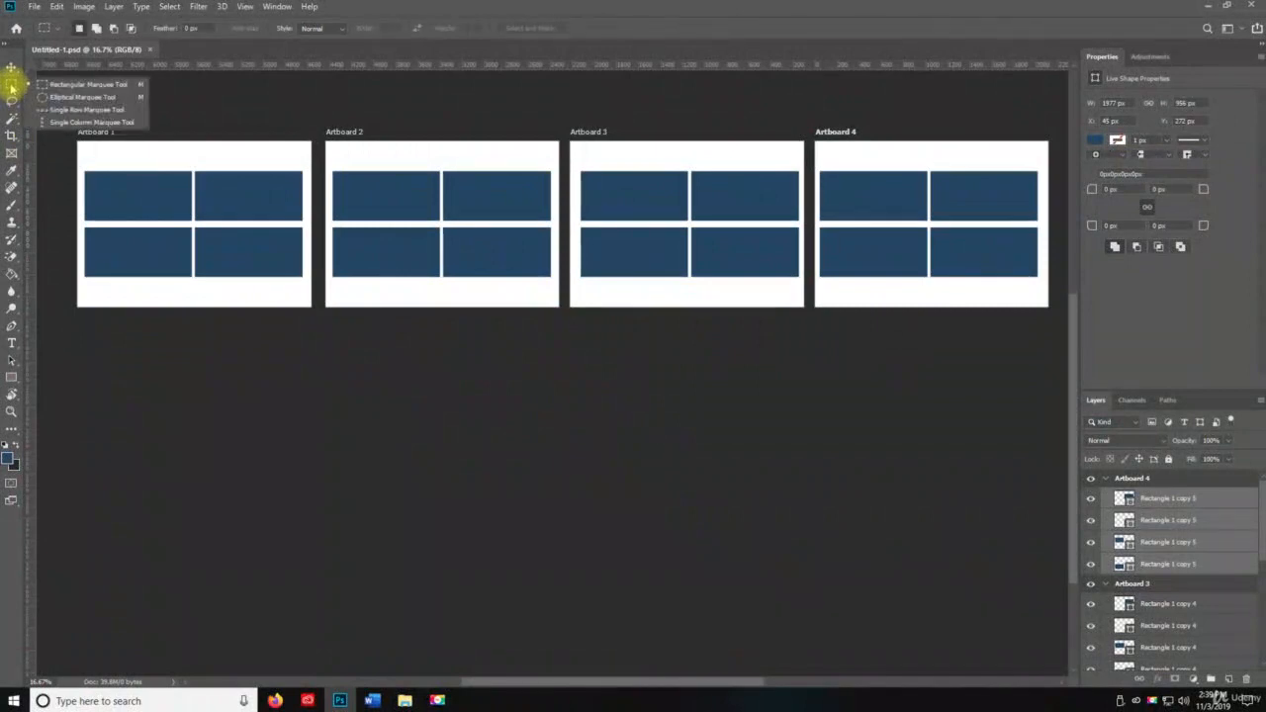
left_click(85, 86)
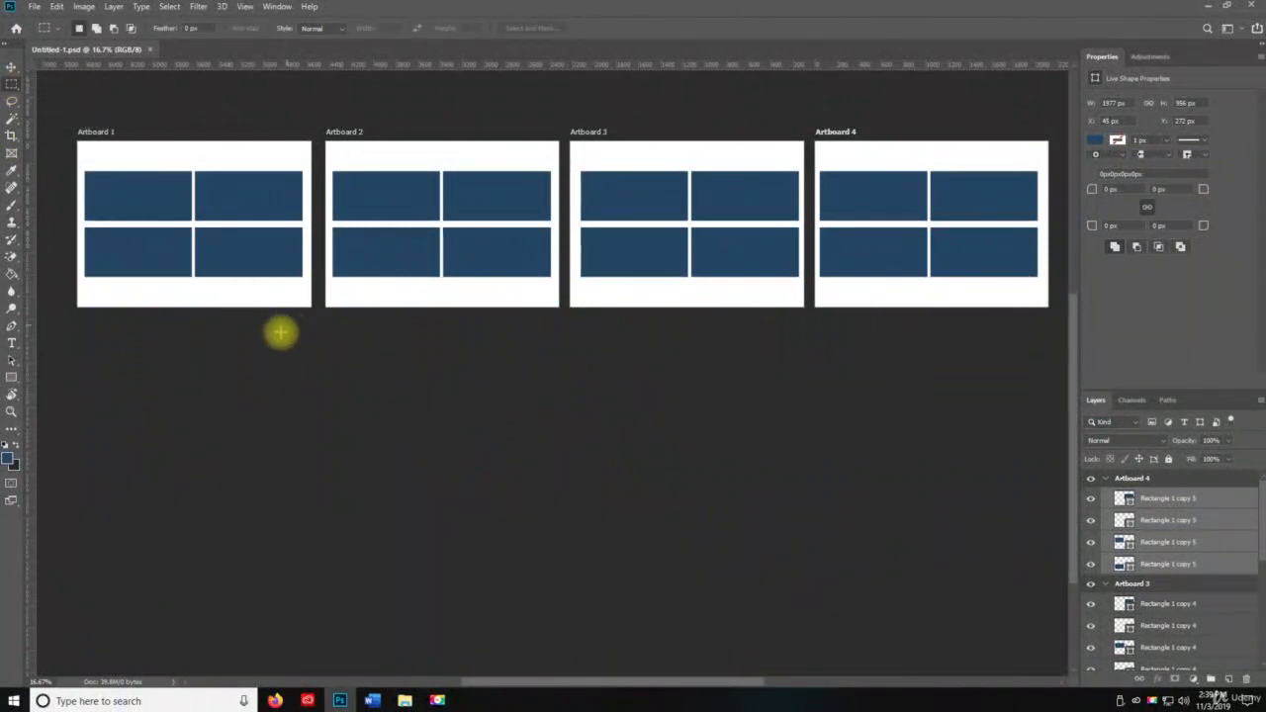
key("space")
left_click_drag(248, 286, 401, 396)
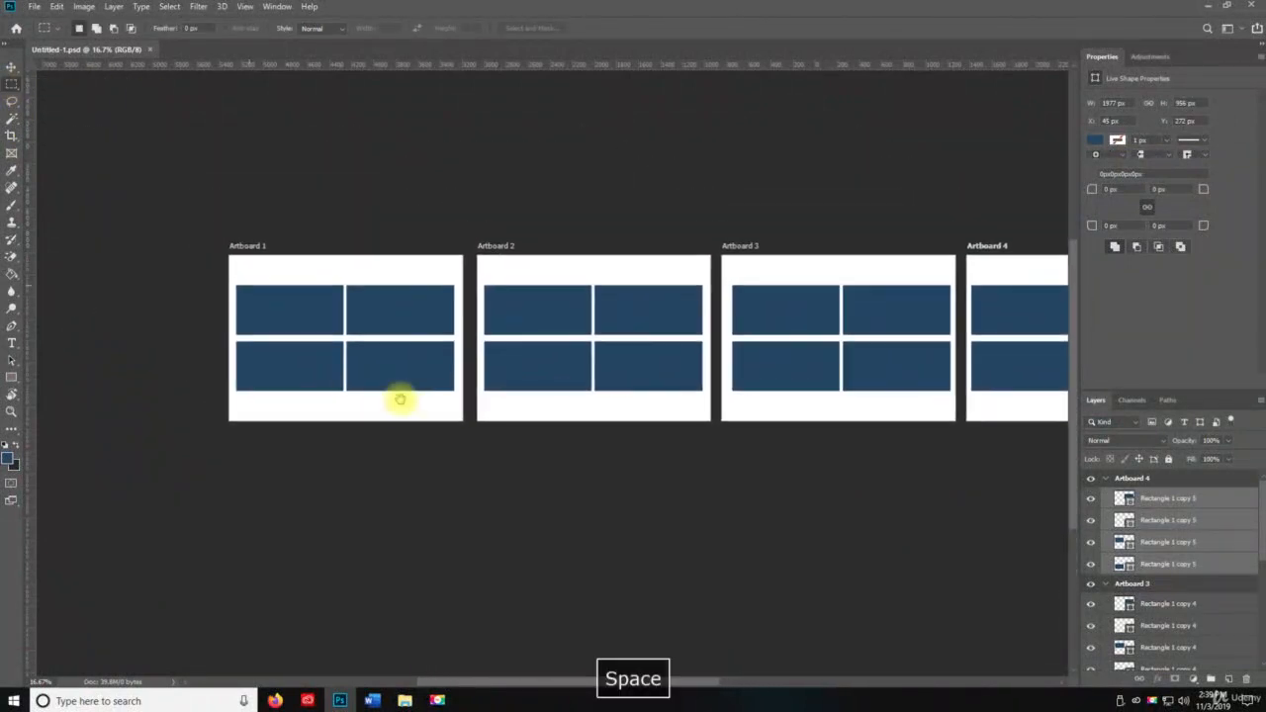
key("ctrl+space")
left_click(322, 337)
left_click(325, 338)
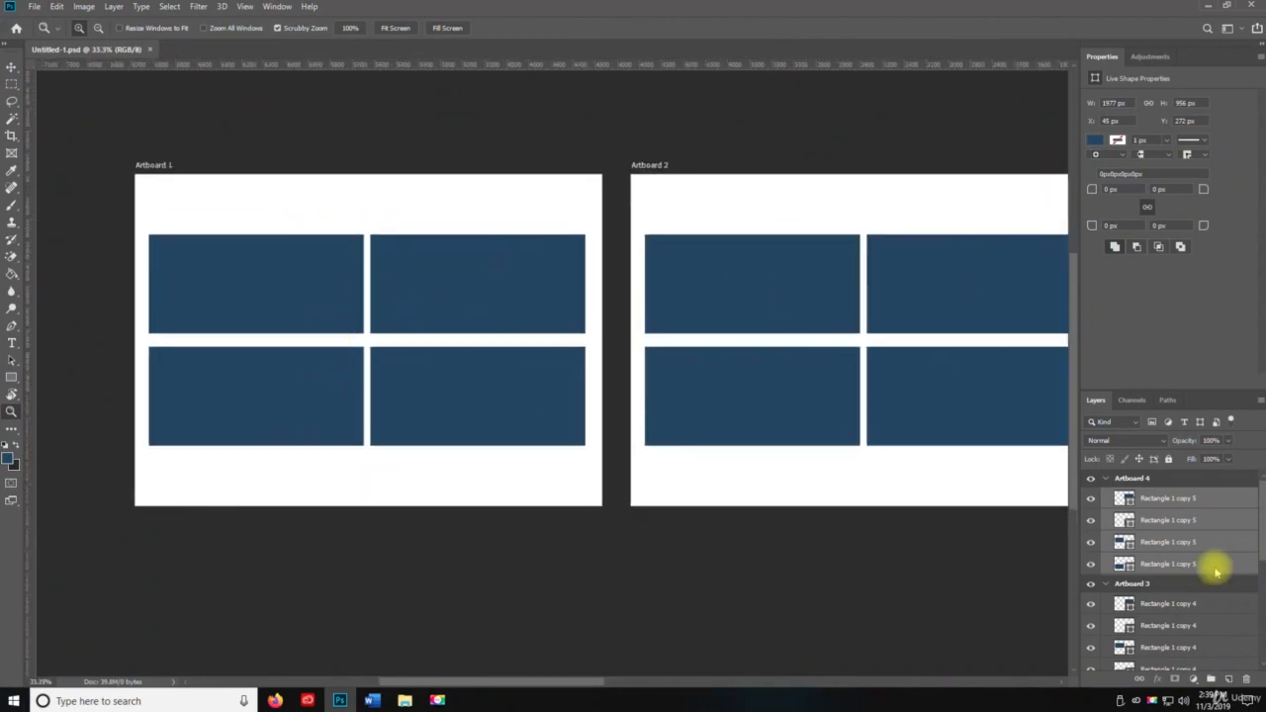
left_click(1112, 478)
left_click(1107, 479)
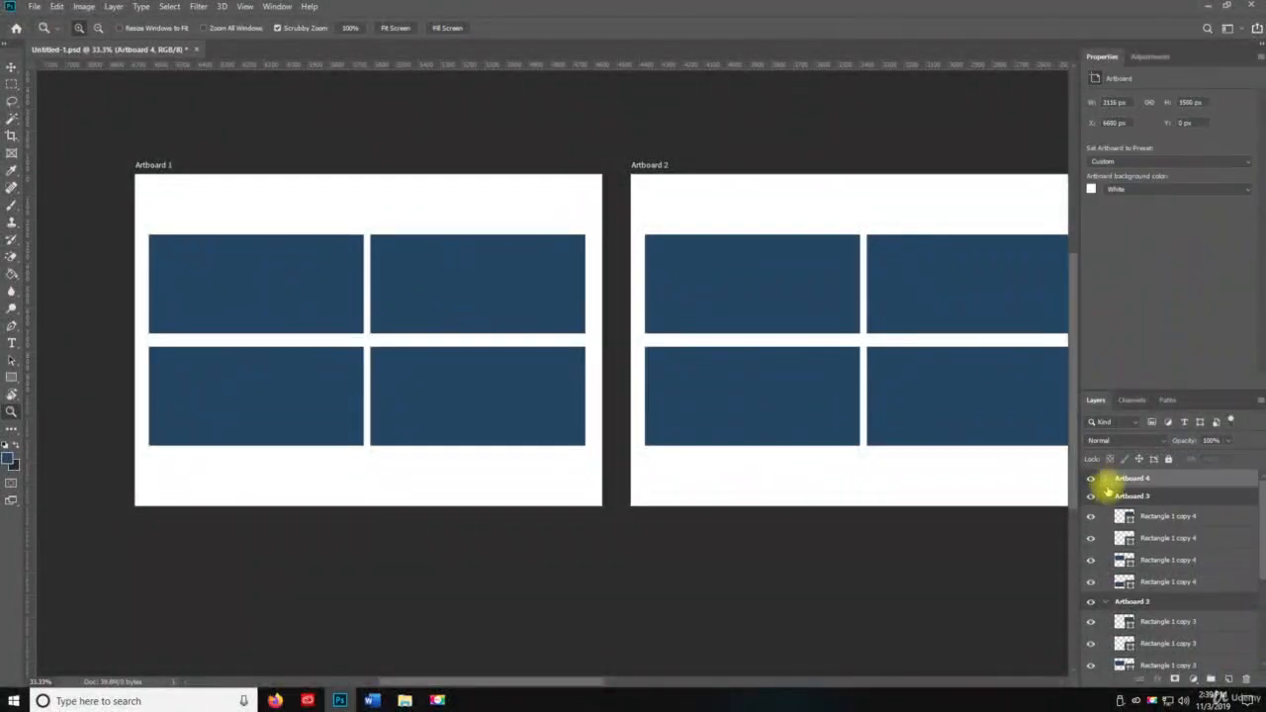
left_click(1106, 497)
left_click(1107, 515)
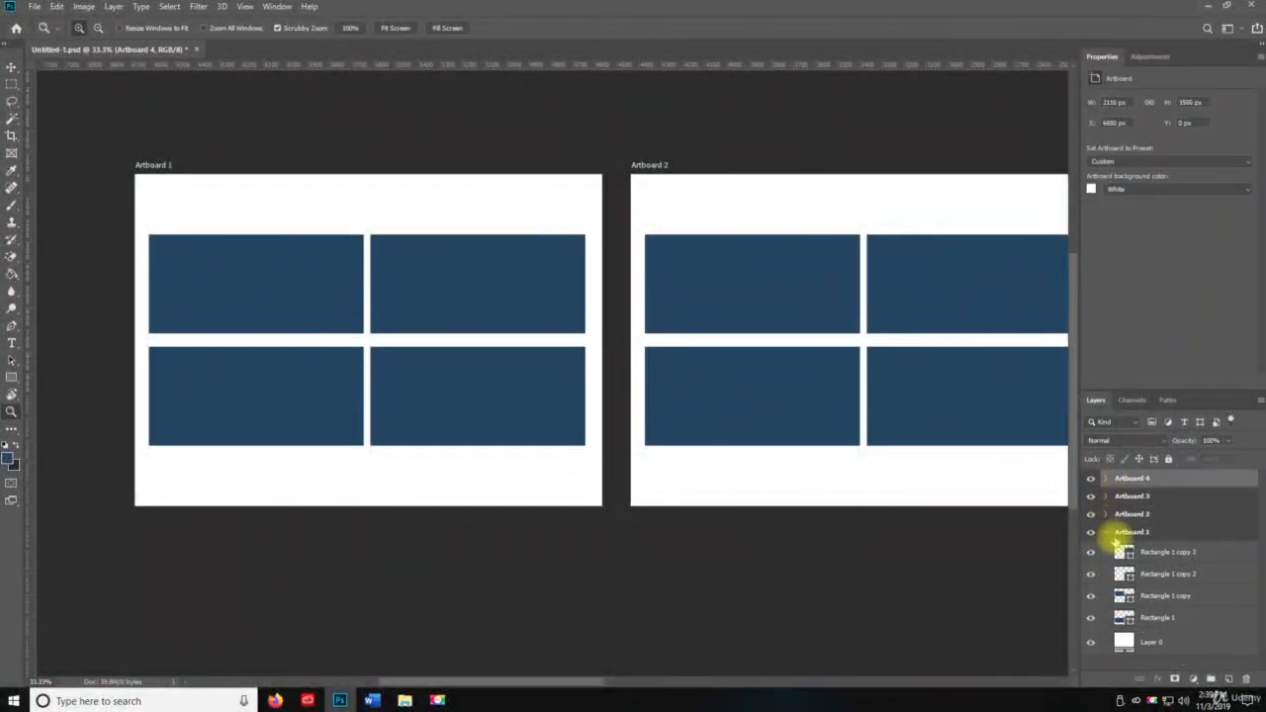
Delete the four rectangle layers from Artboard 1, keeping only its white Layer 0
left_click(1127, 554)
left_click(1167, 618, "shift")
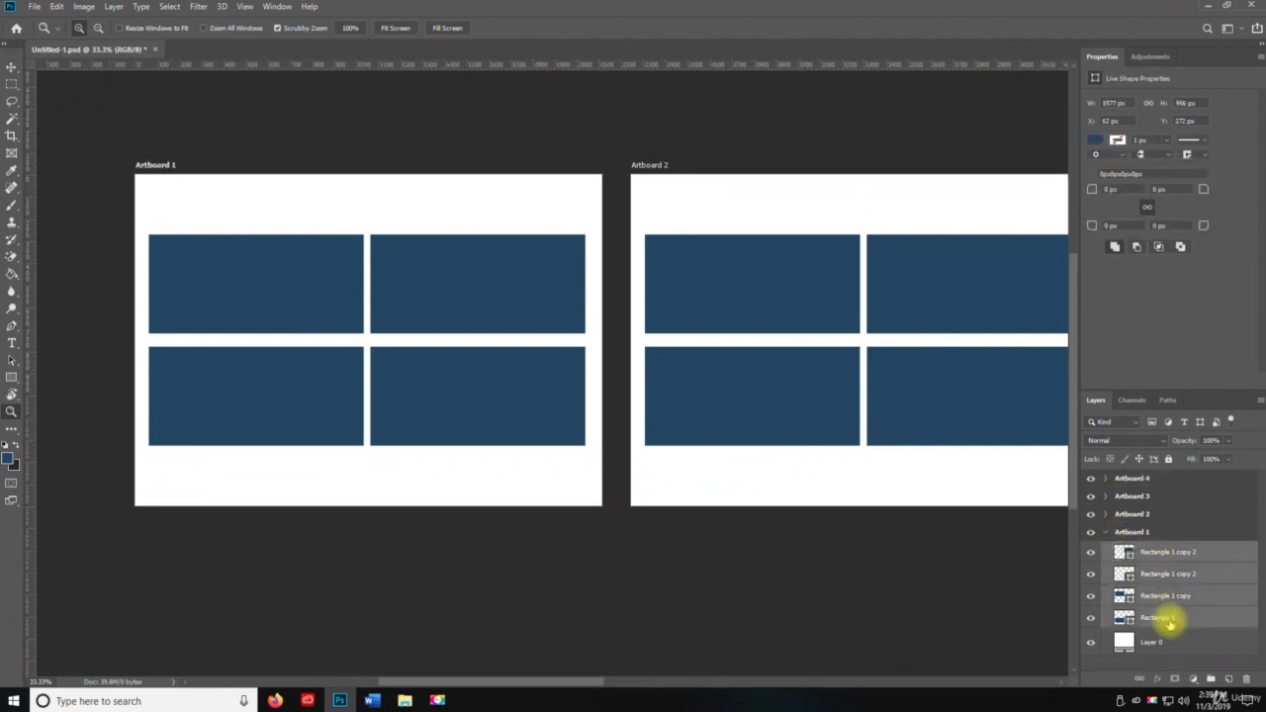
key("Delete")
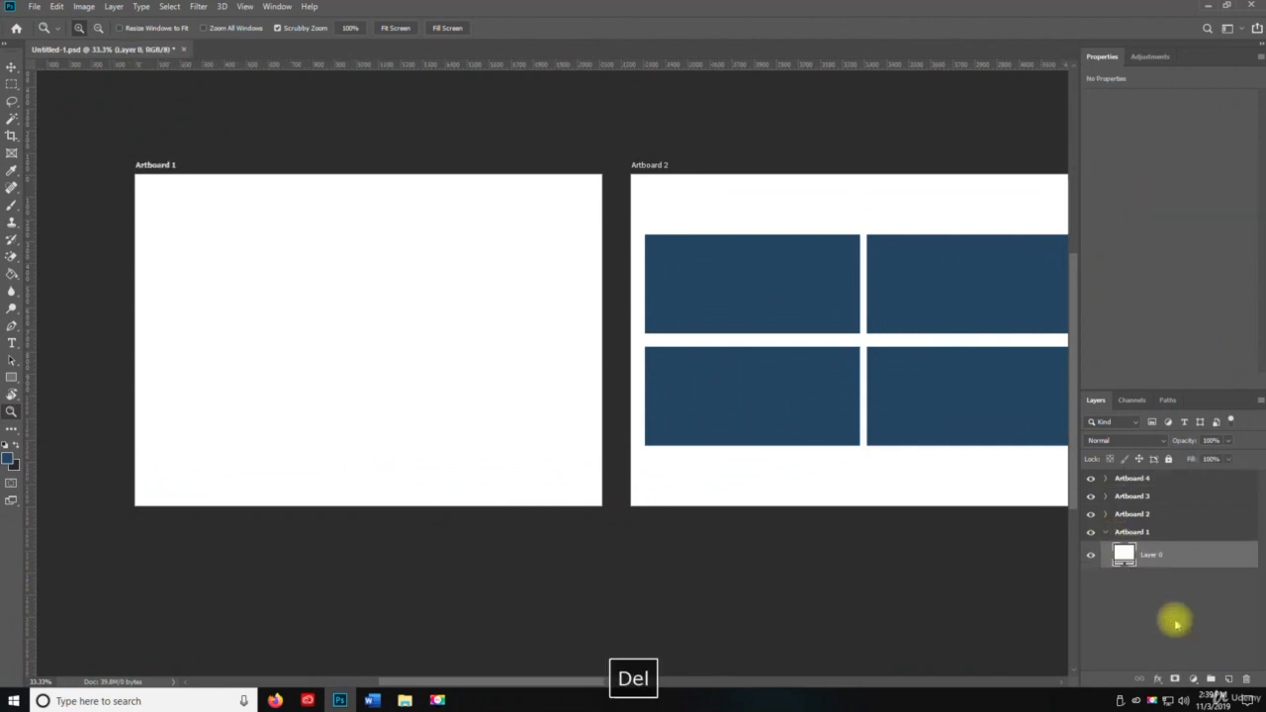
Draw a rectangular marquee selection about 911 by 455 px near the upper-left corner of Artboard 1
left_click(396, 362)
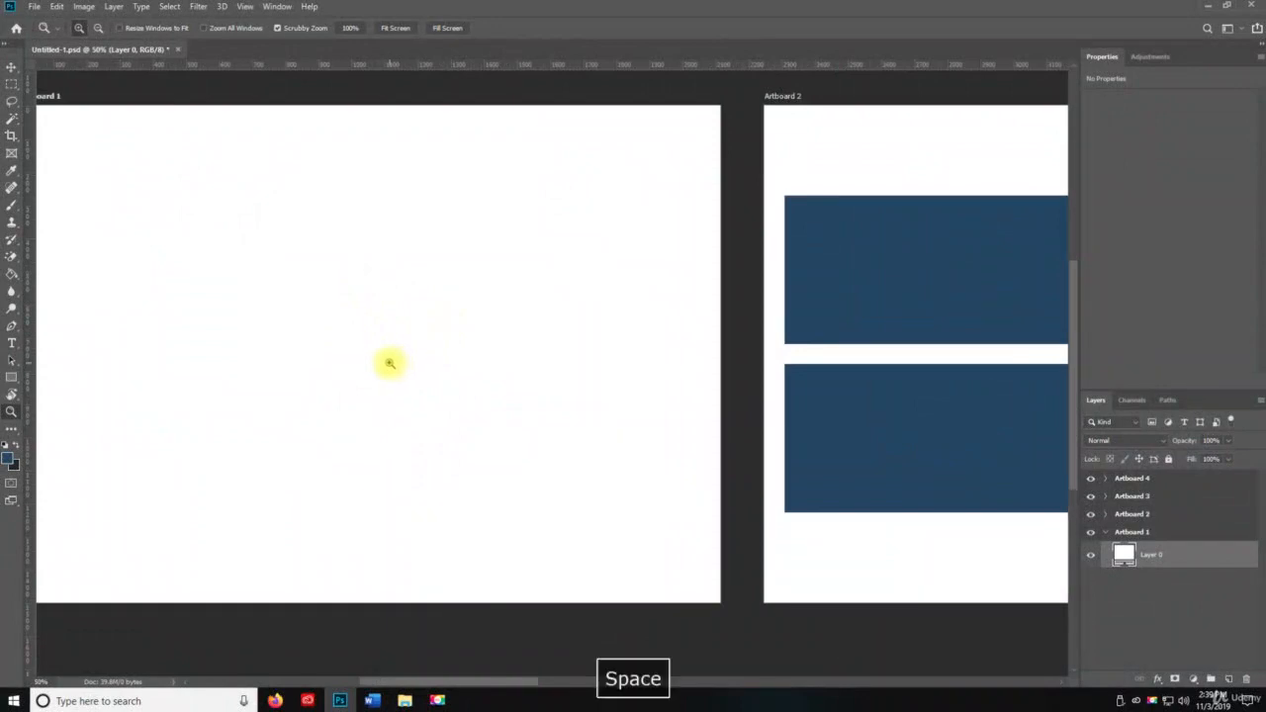
left_click(392, 362)
left_click(396, 364, "alt")
left_click_drag(325, 360, 643, 380)
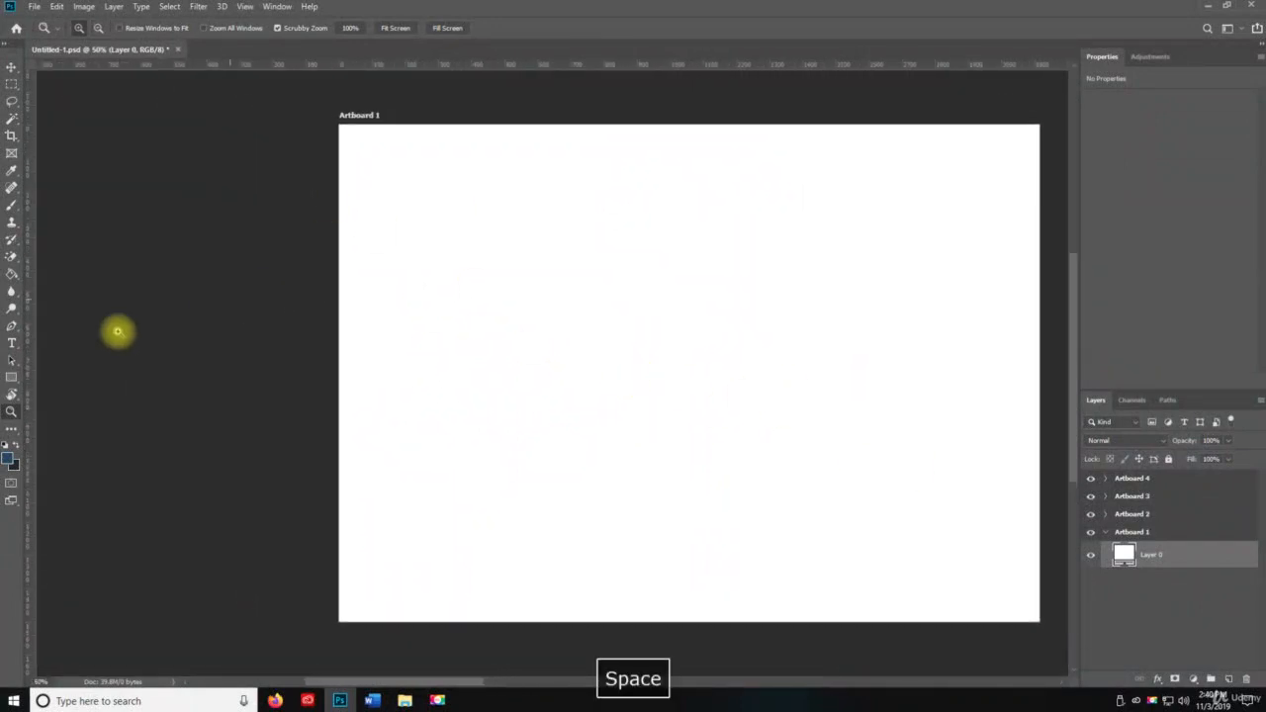
left_click(12, 85)
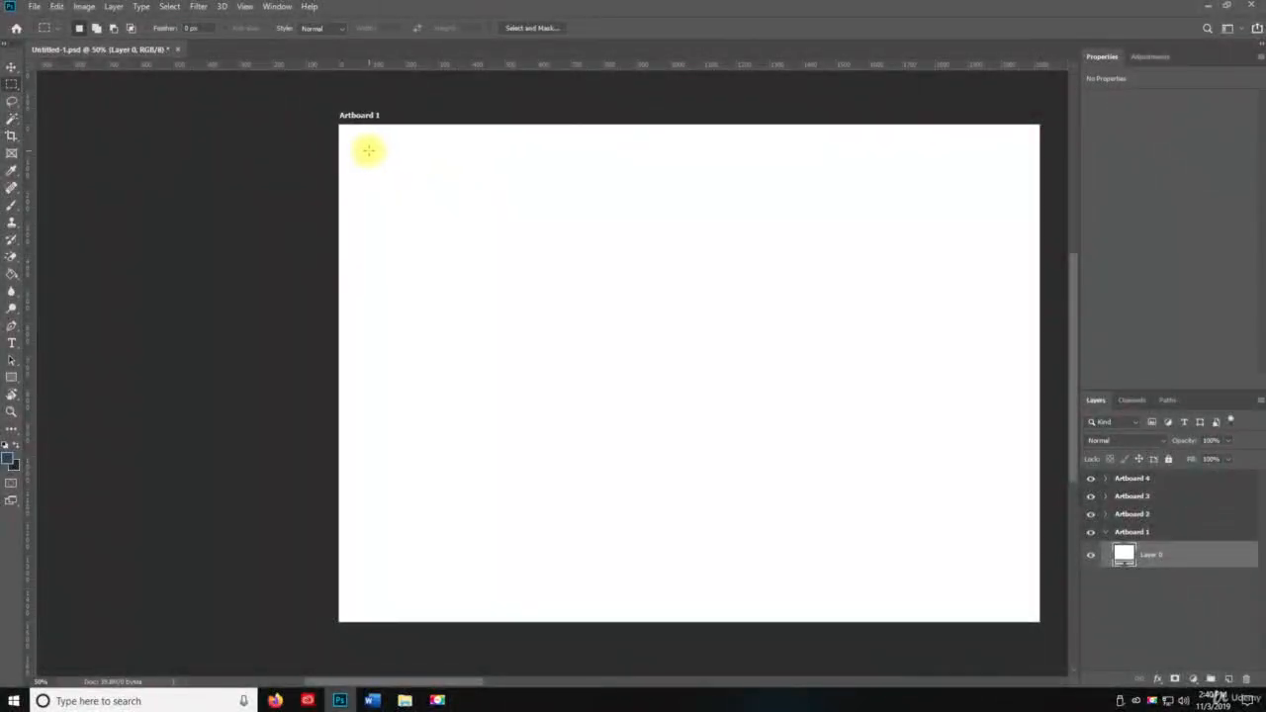
left_click_drag(368, 151, 671, 301)
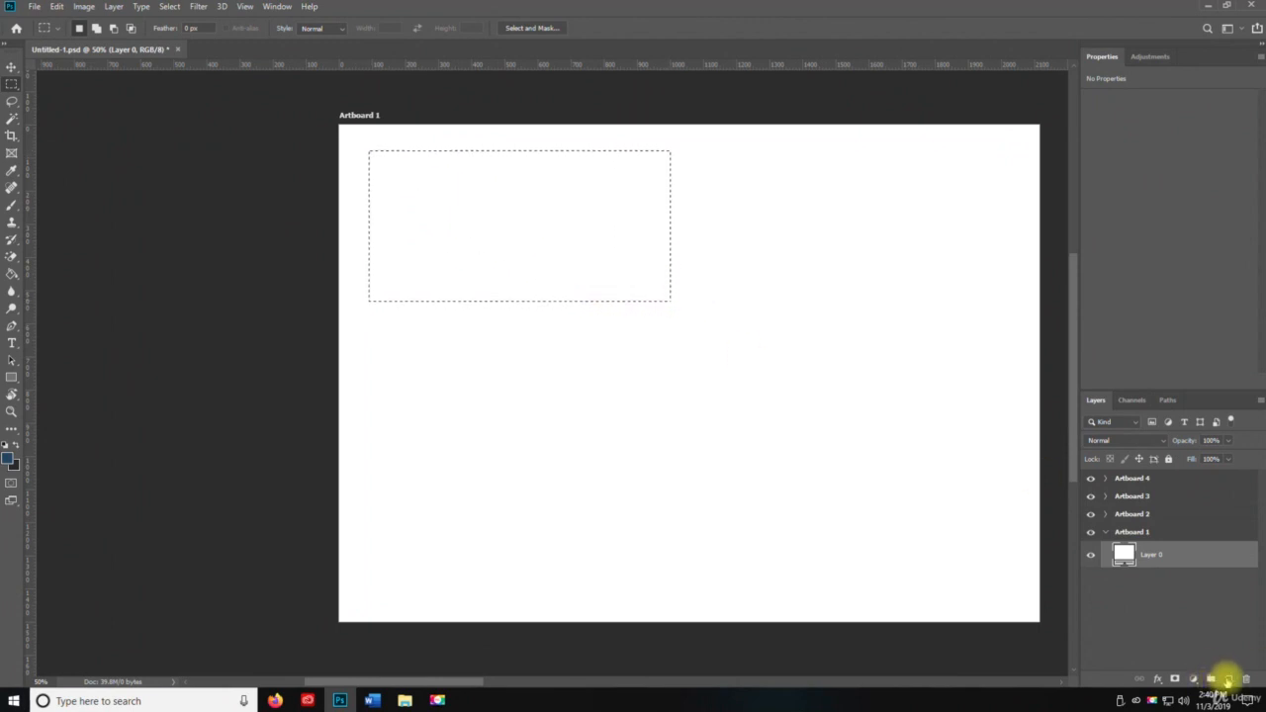
Add a new layer in Artboard 1, fill the rectangular selection with the blue foreground color, and deselect
left_click(1228, 679)
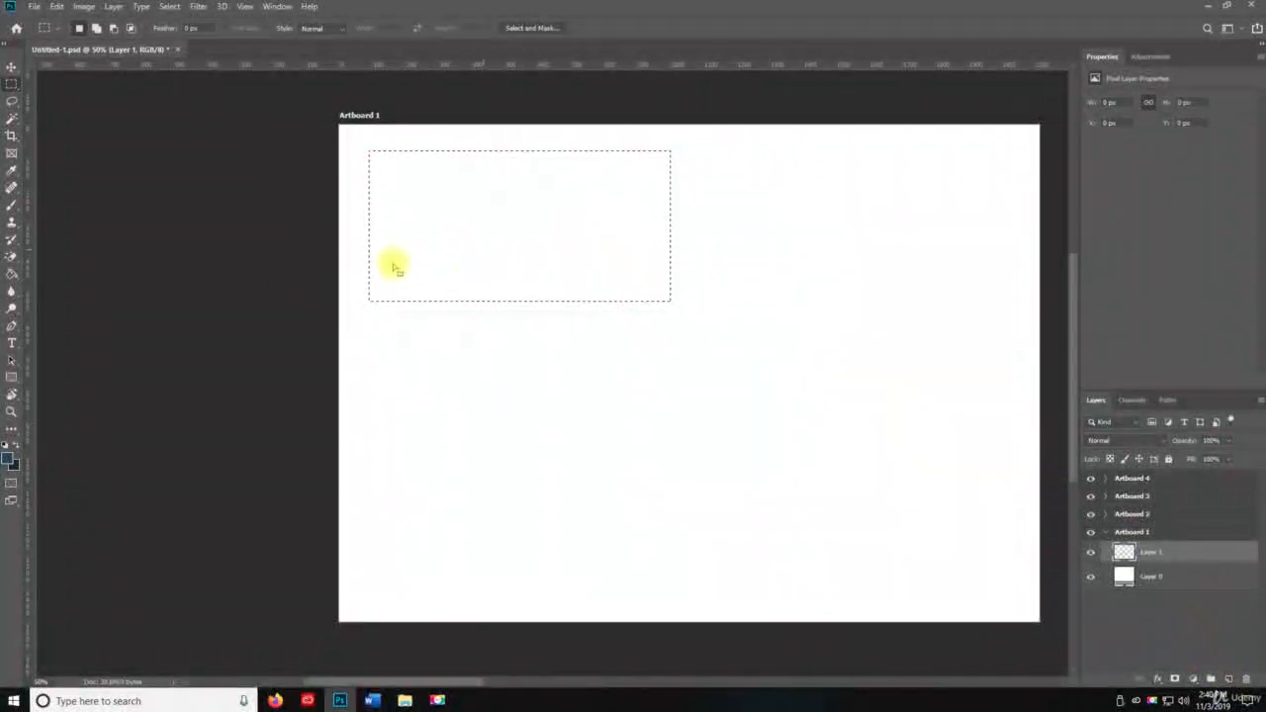
left_click(12, 274)
left_click(441, 202)
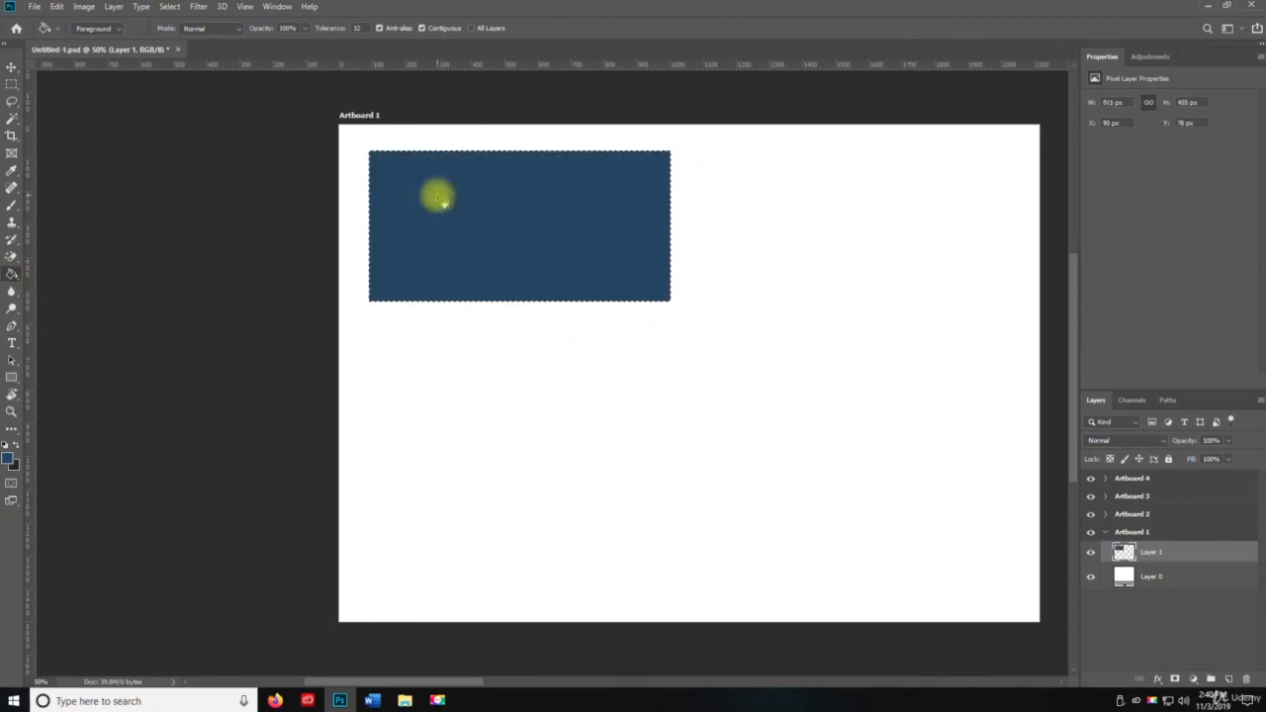
key("ctrl+d")
Duplicate the blue rectangle straight down with the Move tool, leaving a small gap below the original
key("v")
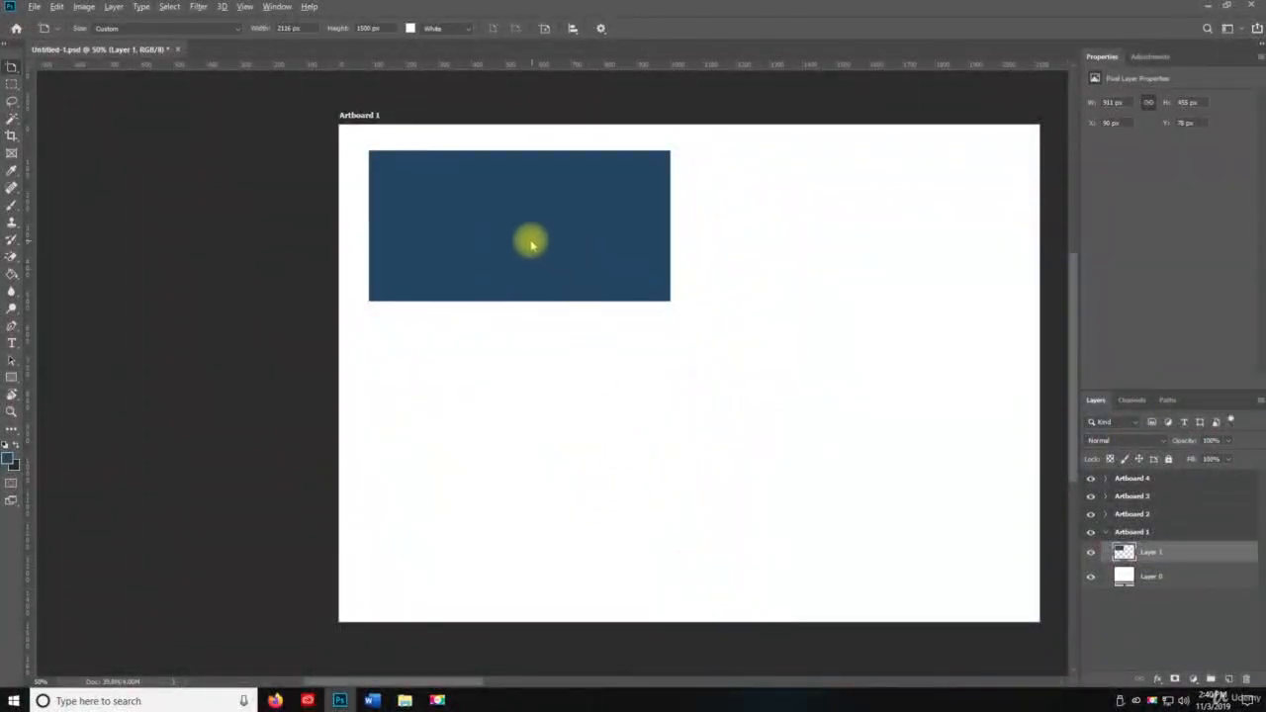
key("alt+v")
key("Escape")
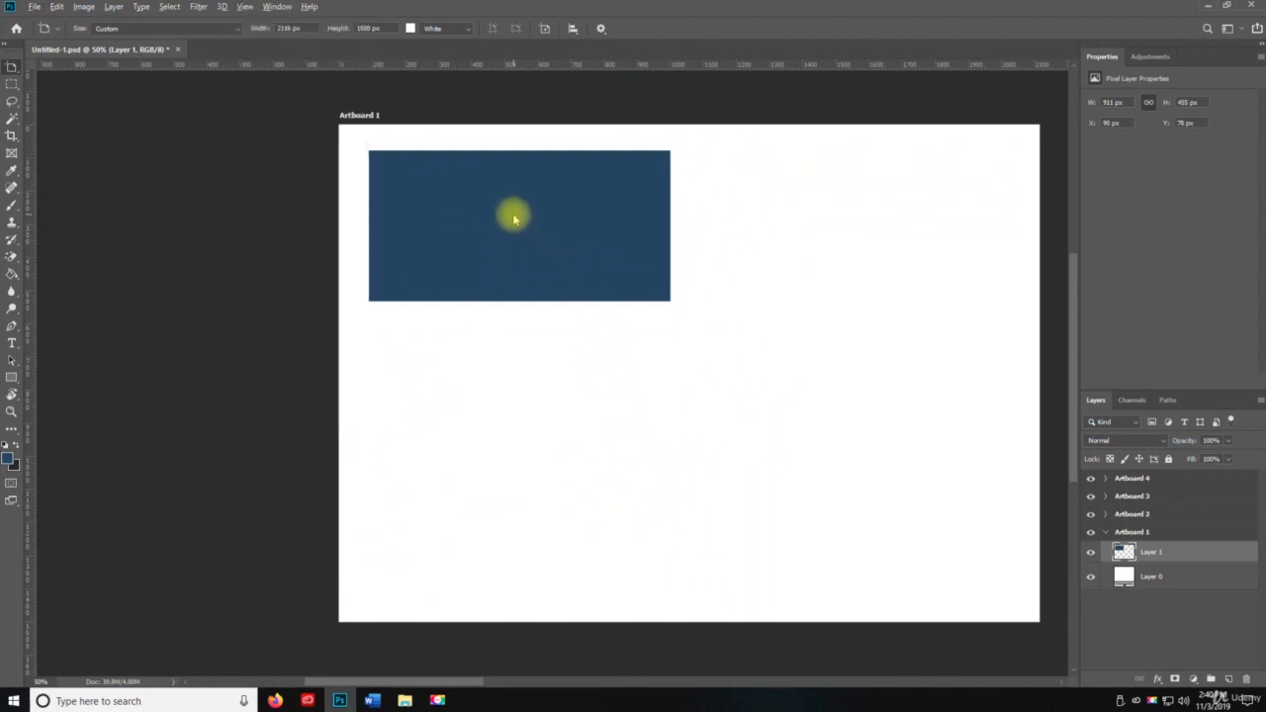
key("alt+v")
left_click(11, 70)
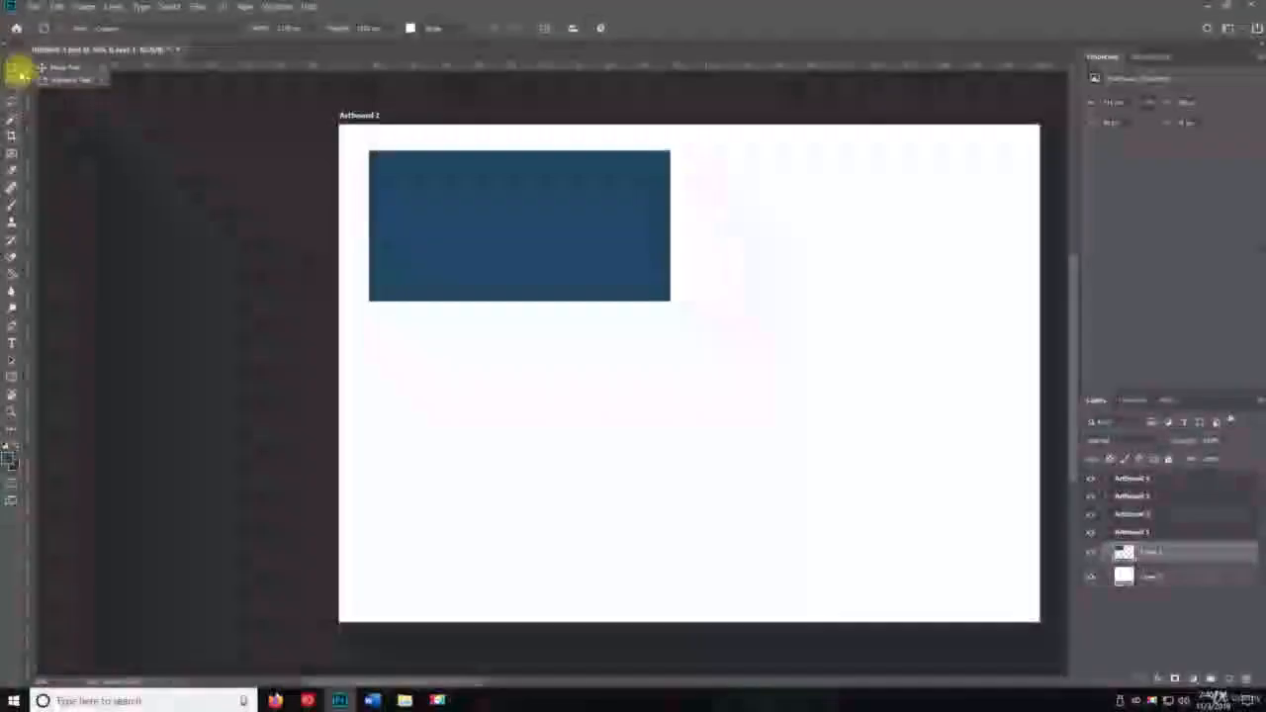
left_click(61, 66)
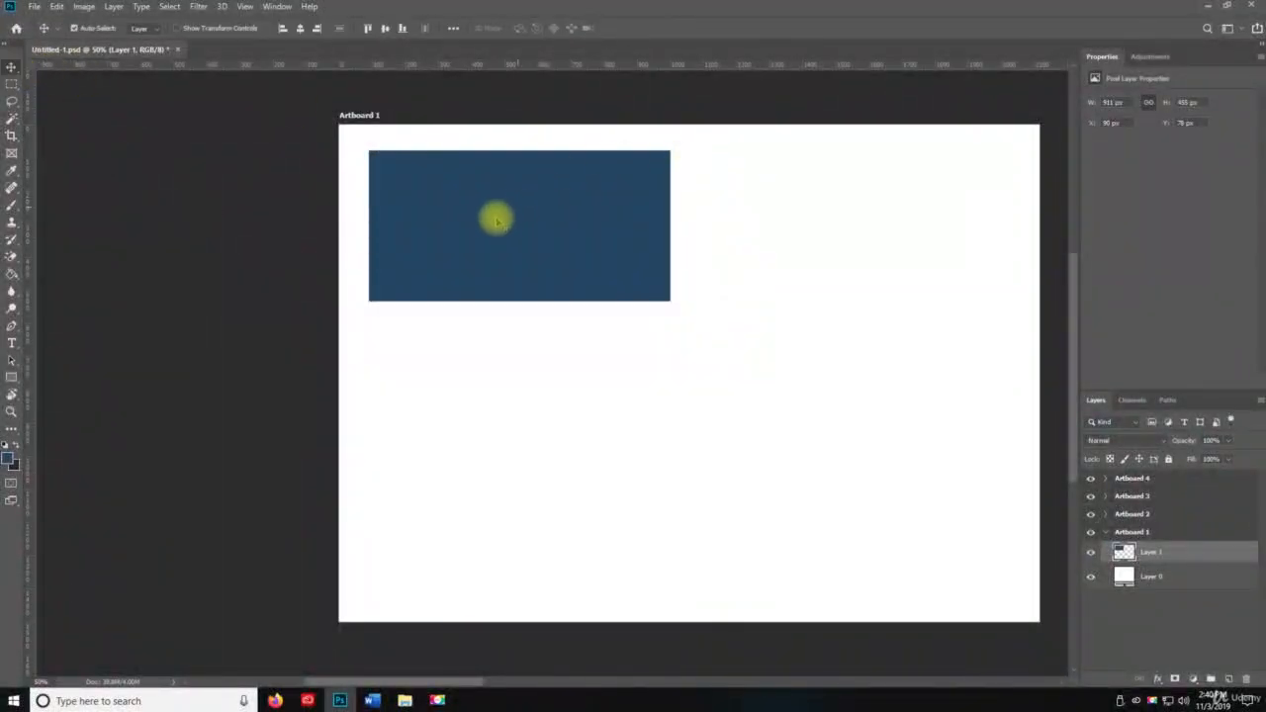
left_click_drag(494, 219, 501, 403)
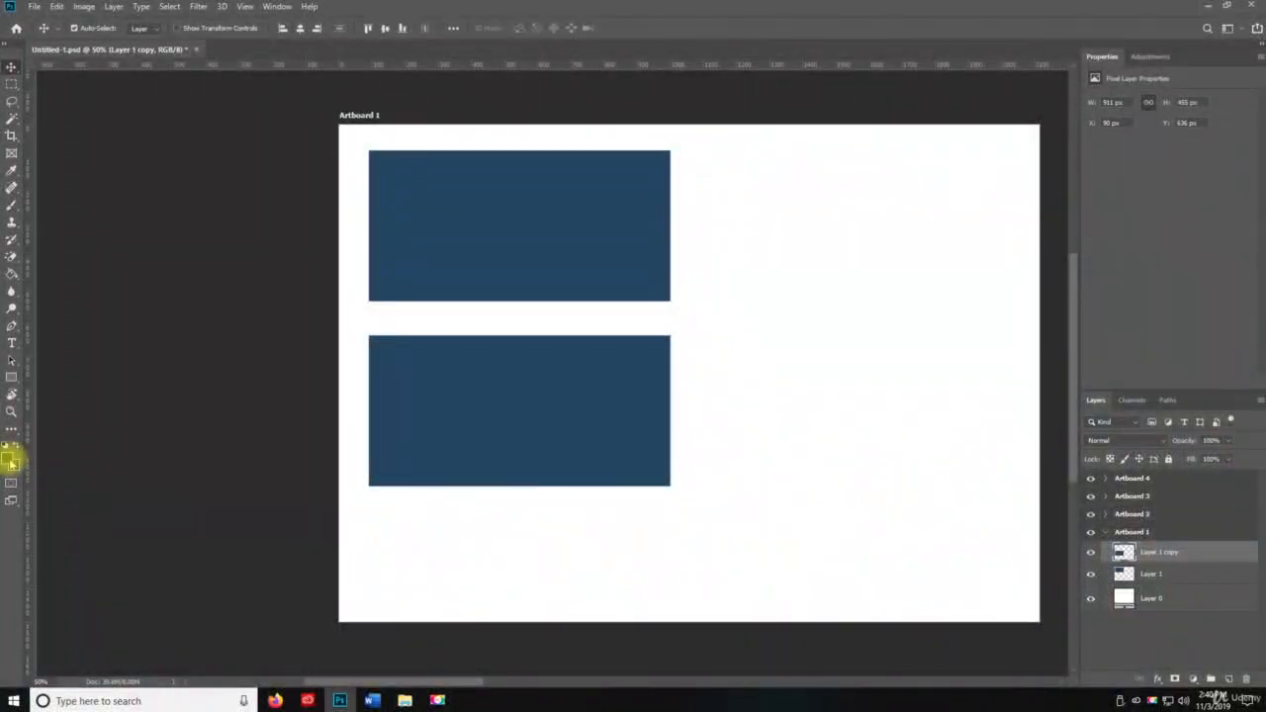
Fill the lower rectangle copy with the dark gray color using the Paint Bucket
key("g")
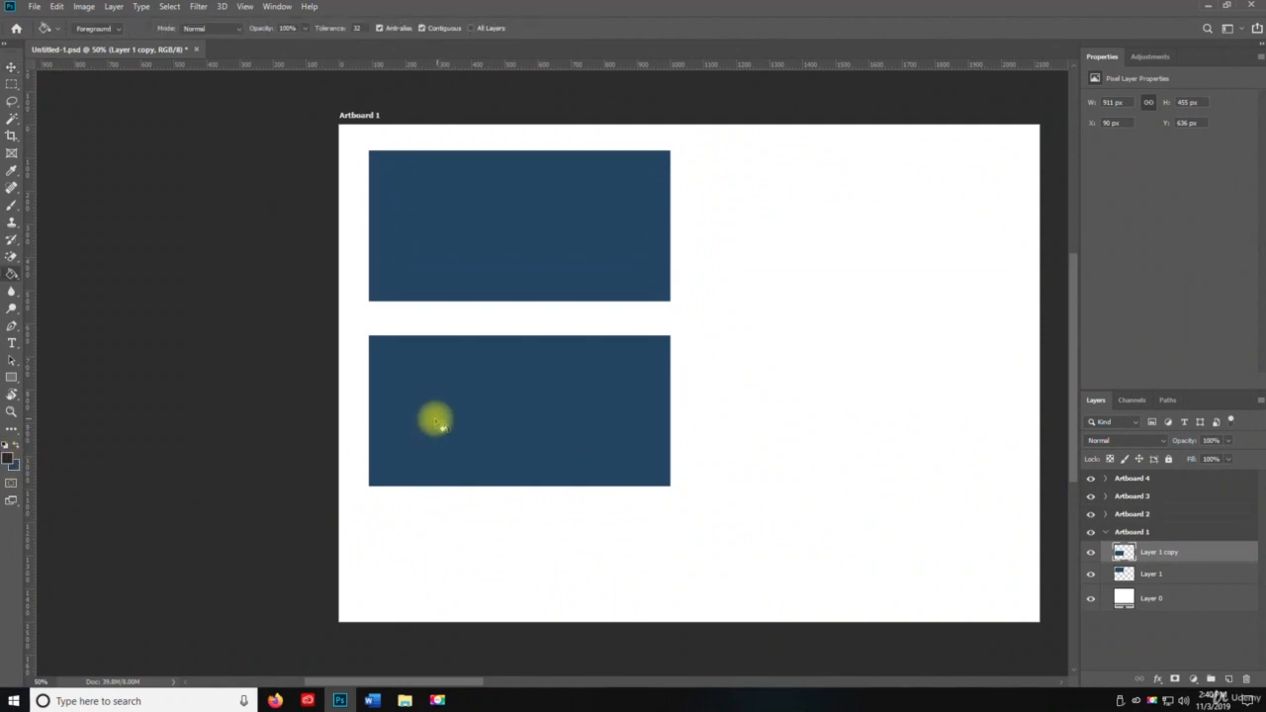
left_click(479, 406)
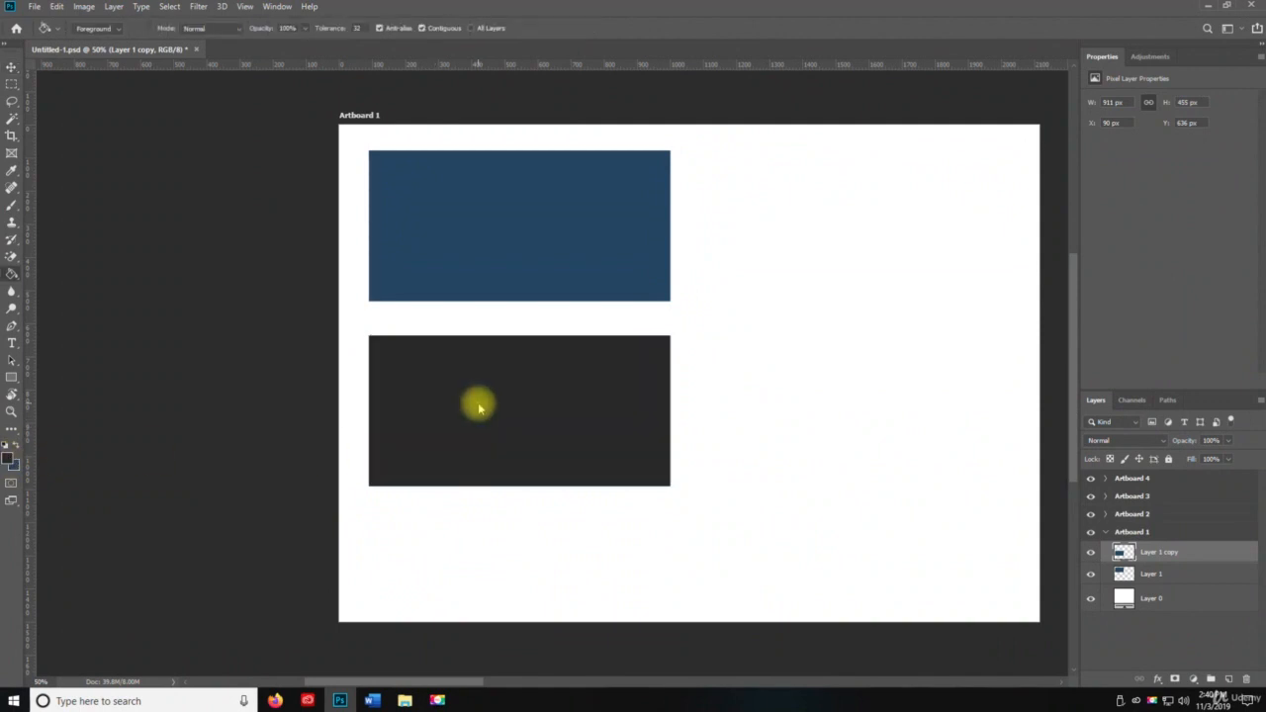
key("v")
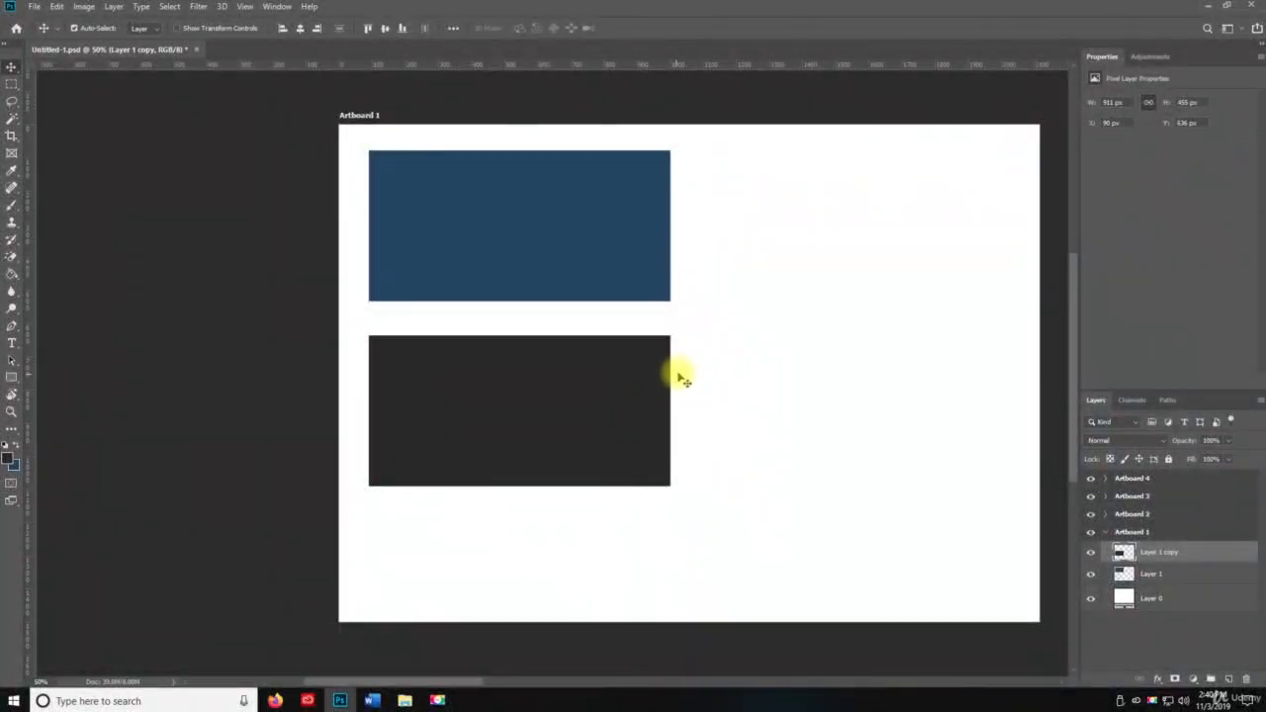
Add a new layer and draw an elliptical marquee selection about 2.28 by 0.85 in inside the blue rectangle
left_click(12, 85)
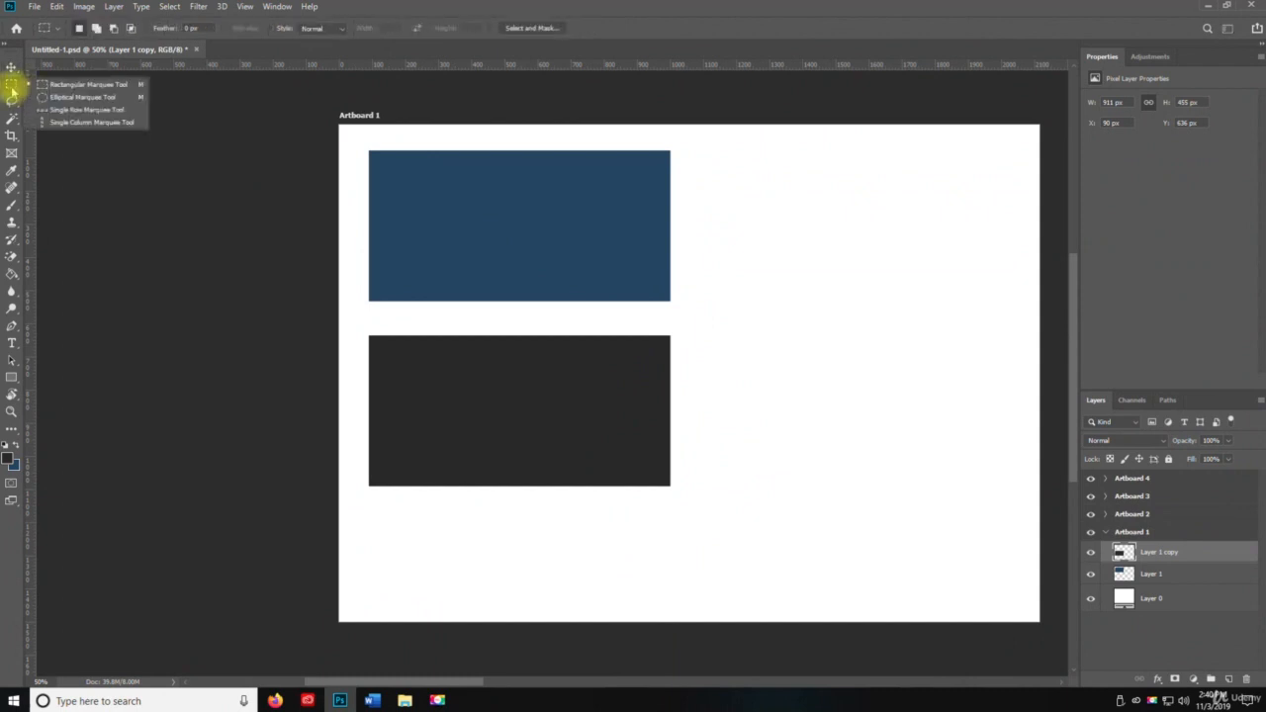
left_click(72, 99)
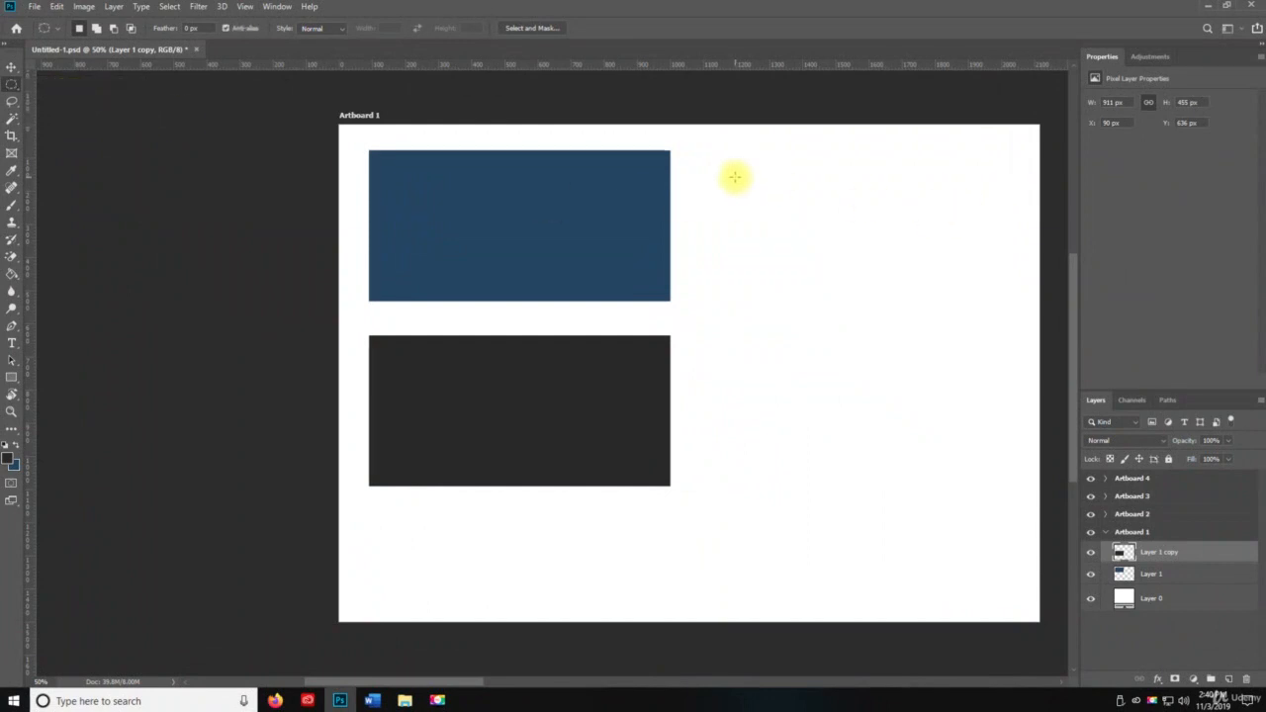
left_click(1230, 680)
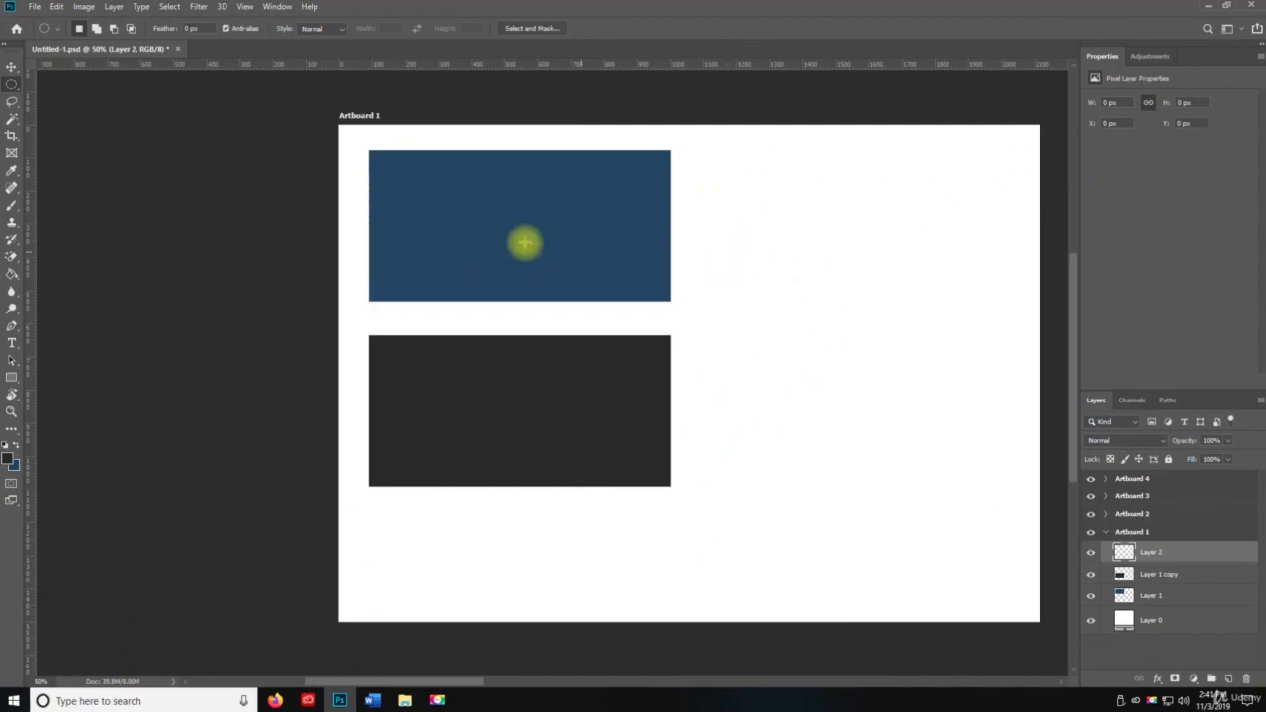
left_click_drag(415, 184, 639, 268)
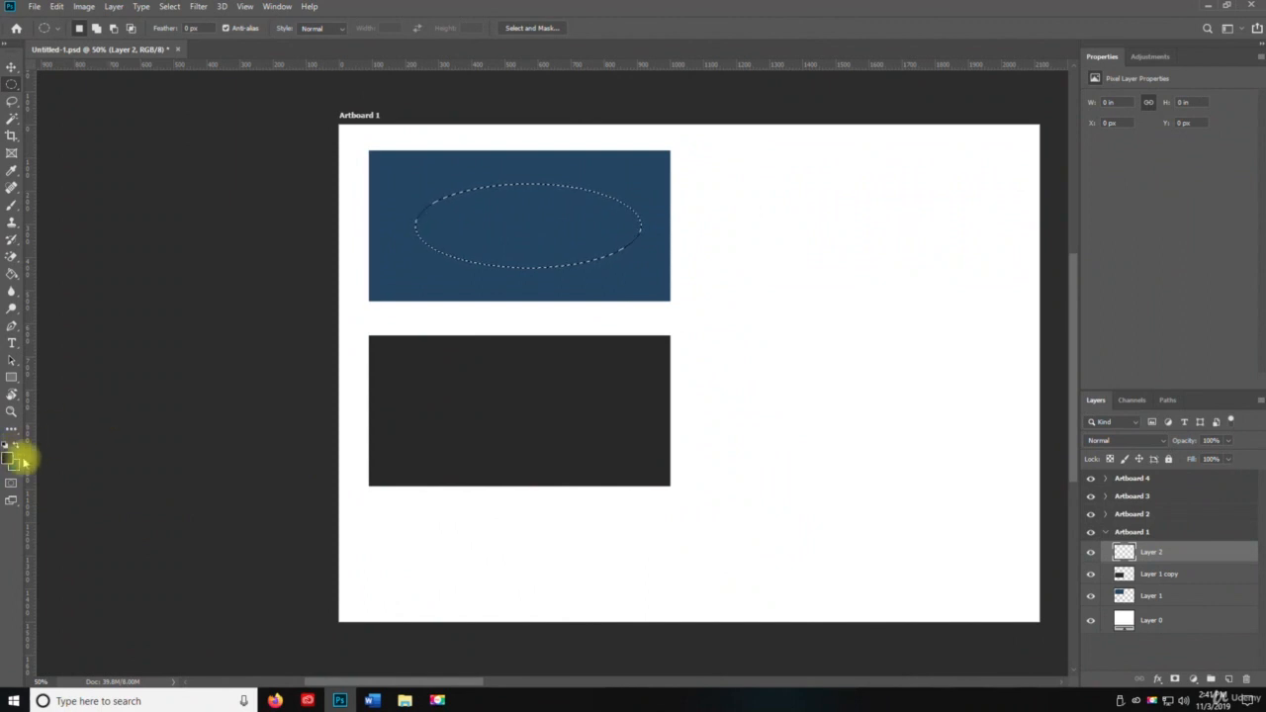
Fill the elliptical selection with the dark gray foreground color and deselect
left_click(13, 277)
left_click(514, 212)
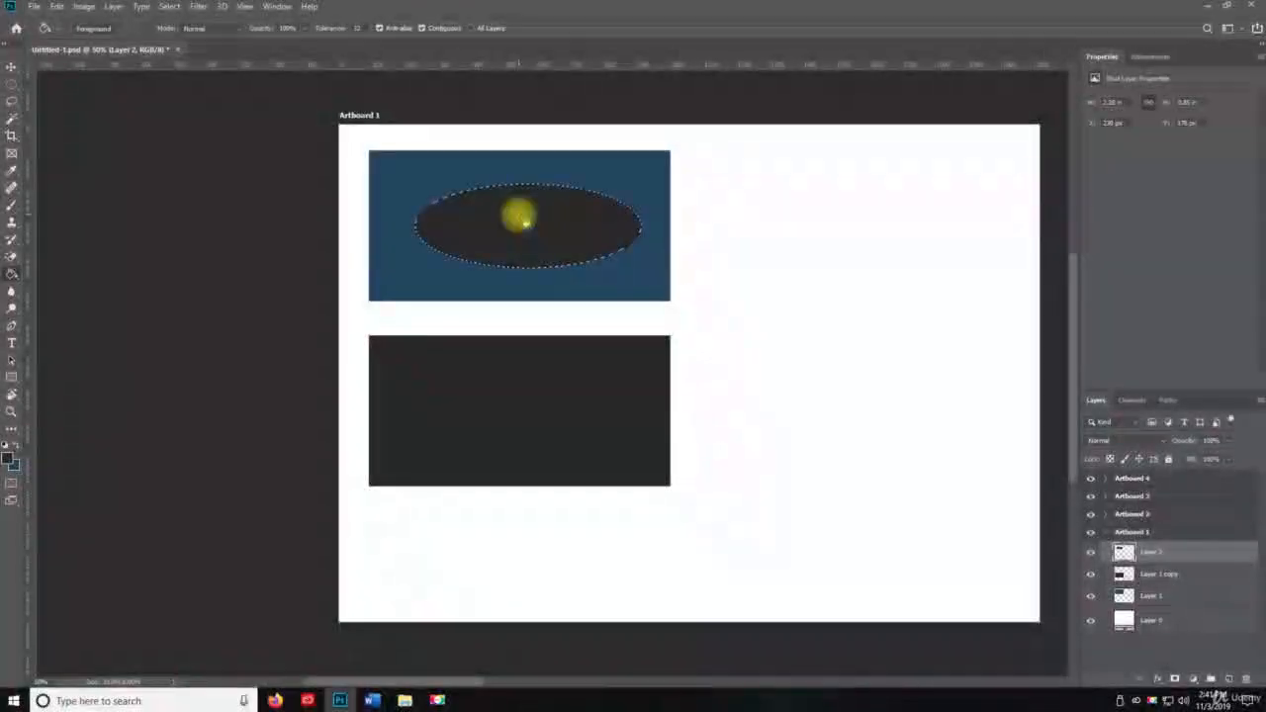
key("ctrl+d")
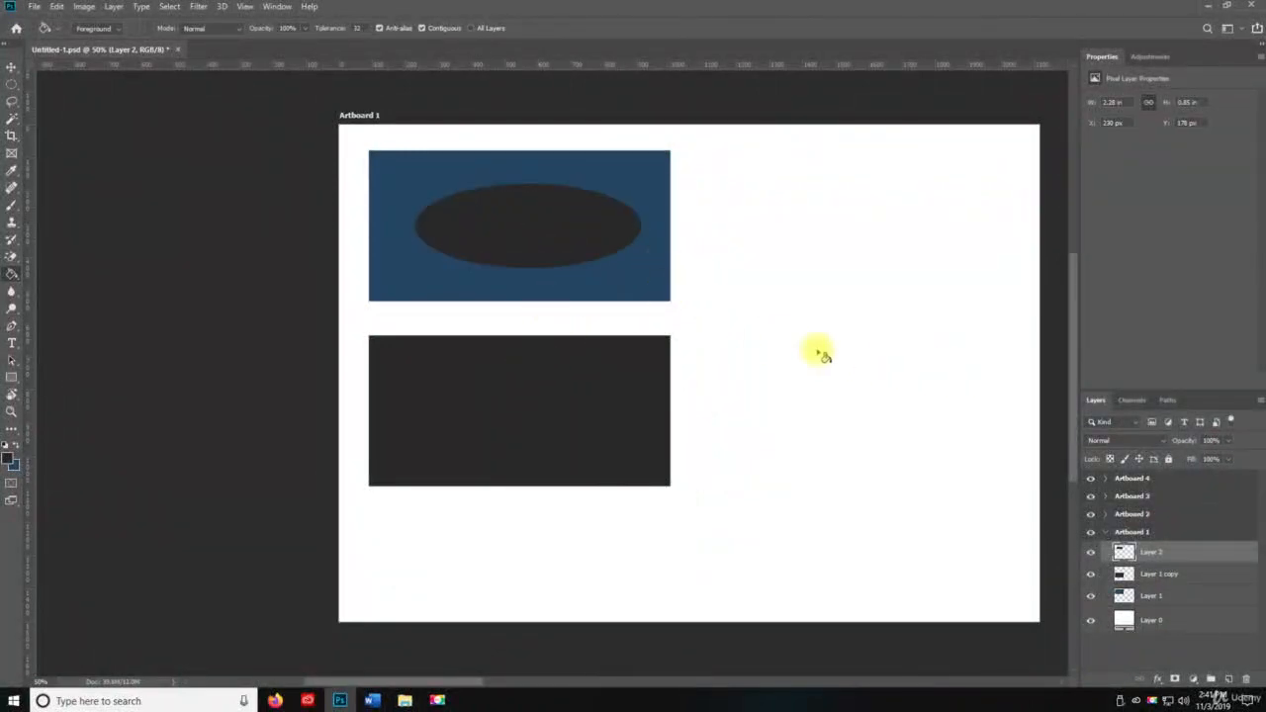
Duplicate the dark ellipse onto the lower dark rectangle and fill the copy with blue
key("v")
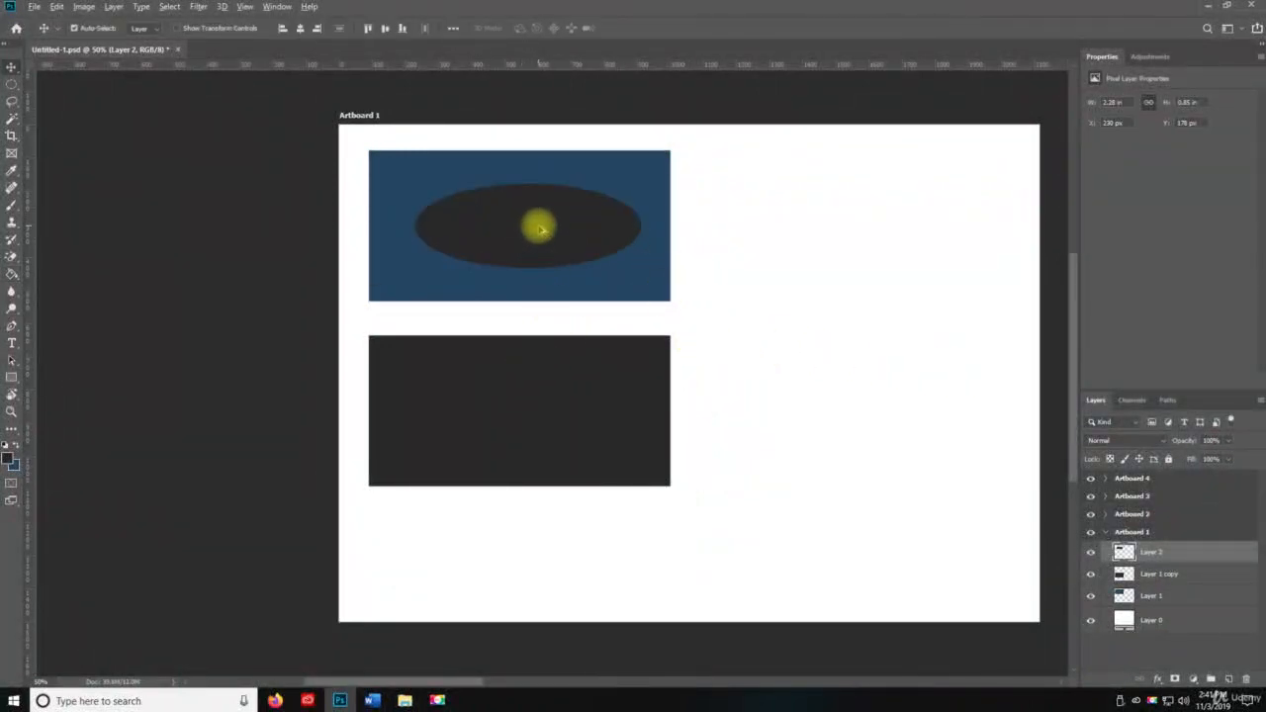
left_click_drag(539, 230, 525, 406)
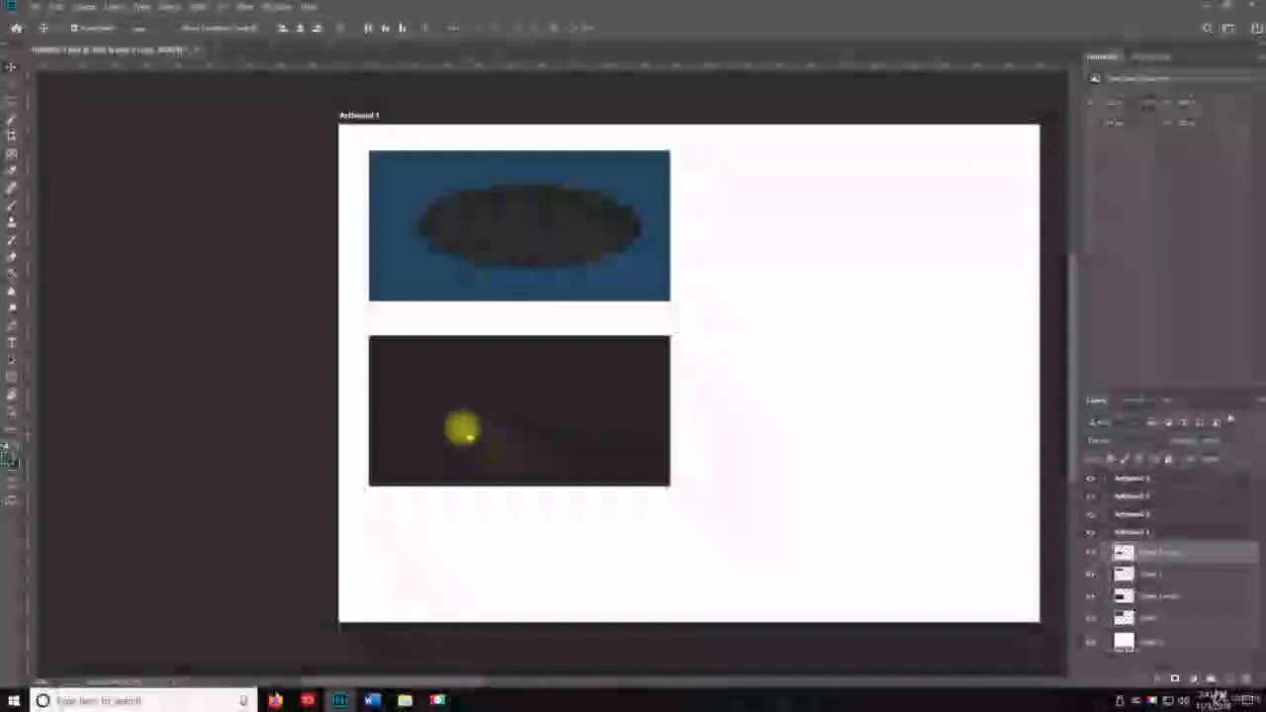
key("g")
left_click(523, 408)
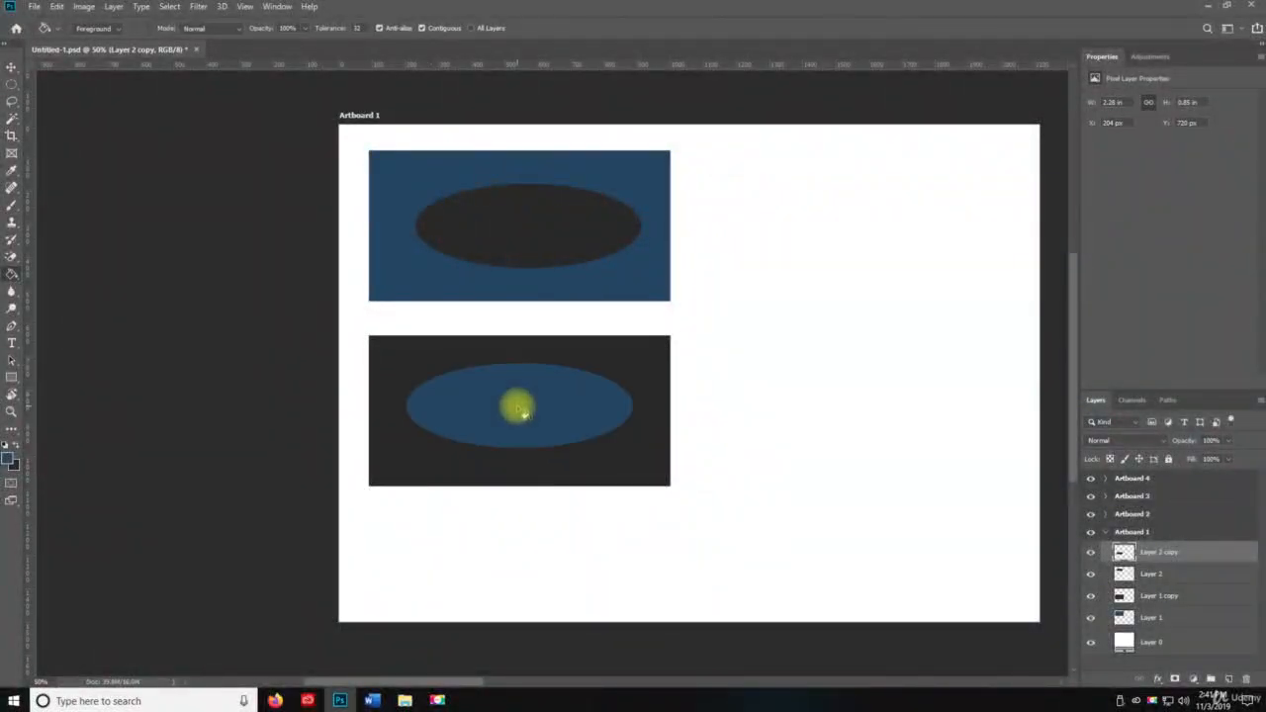
Try to cut a single-pixel row through the upper dark ellipse with the Single Row Marquee tool on Layer 2 copy, and deselect
key("v")
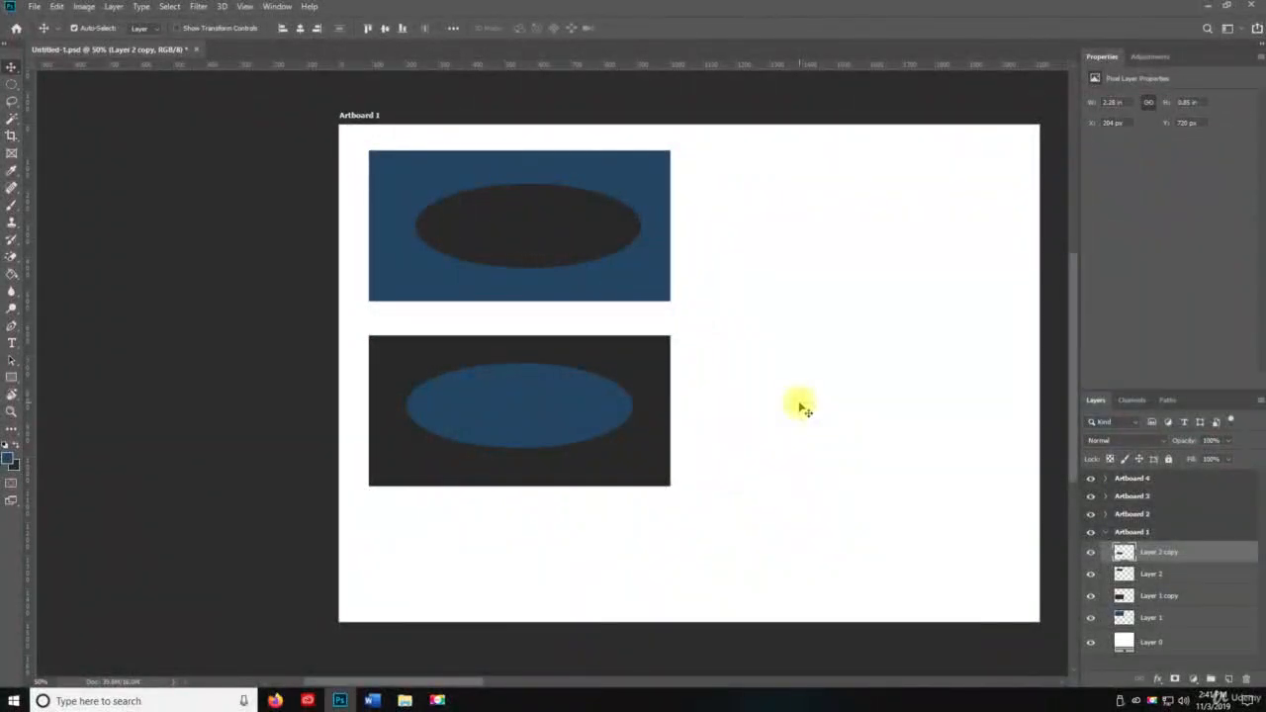
left_click(13, 88)
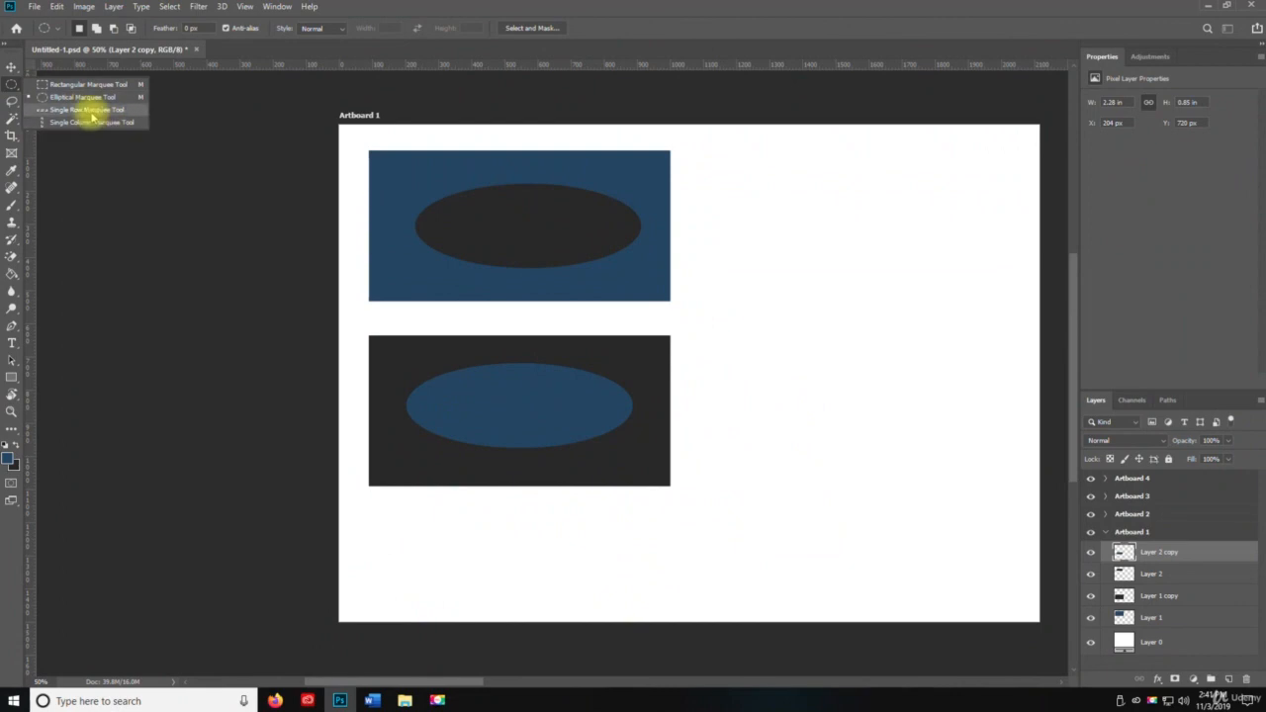
left_click(91, 116)
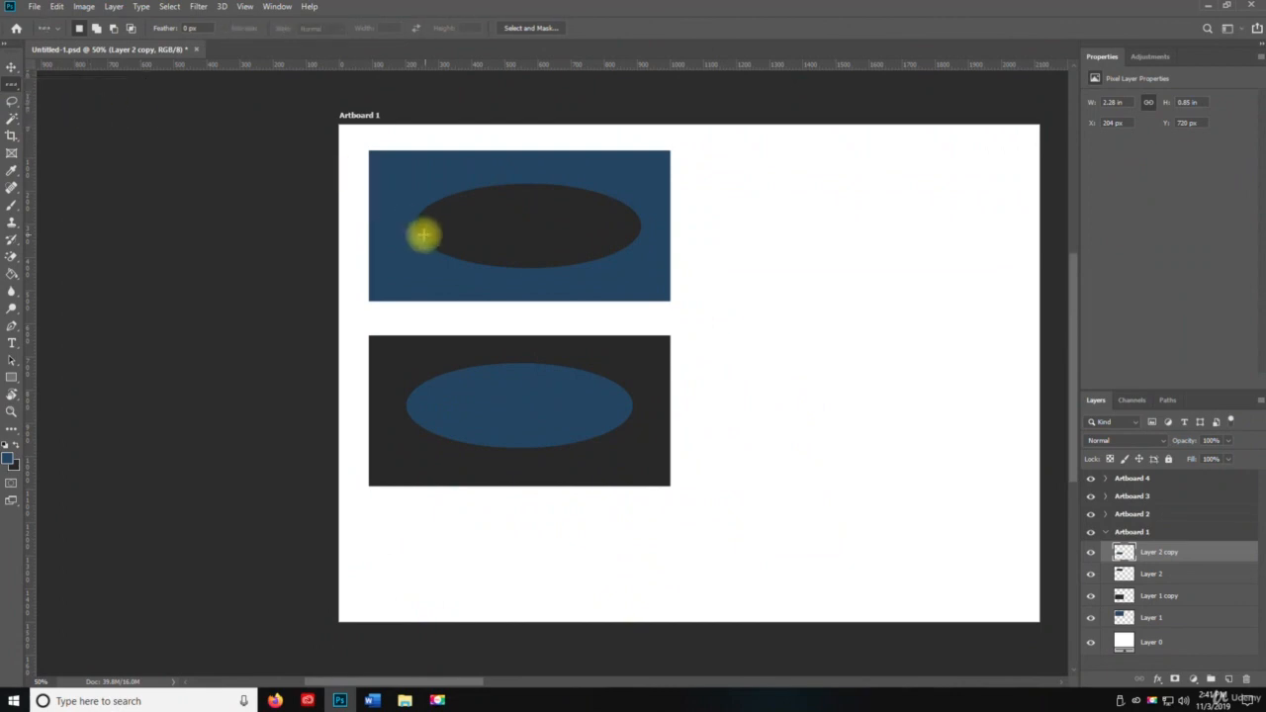
left_click(379, 227)
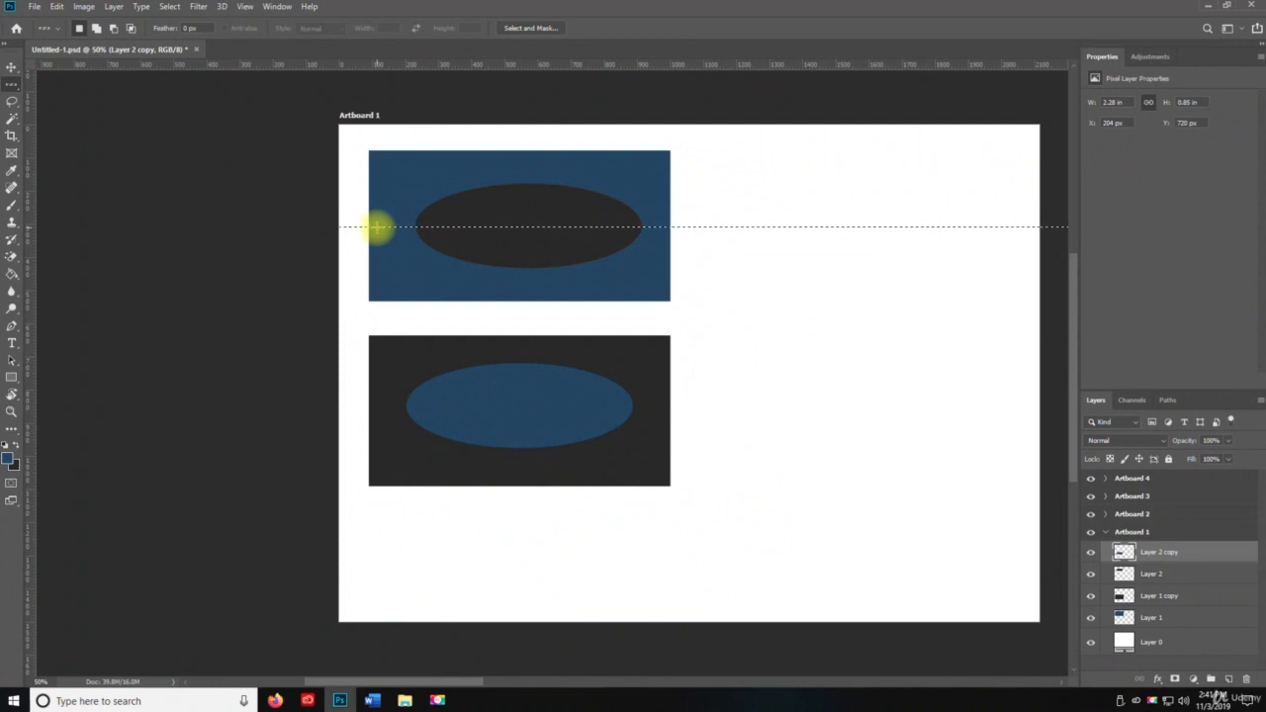
key("Delete")
key("ctrl+d")
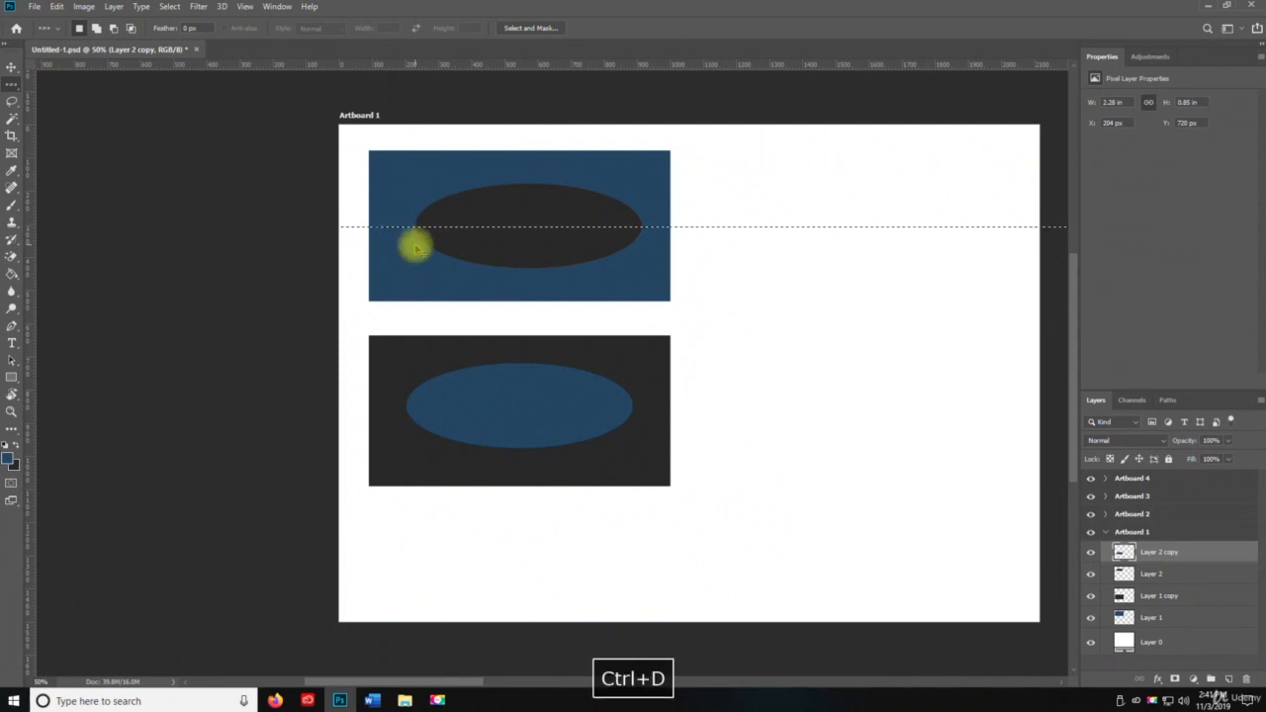
Identify and activate Layer 2, and delete a single-pixel row across the middle of the upper dark ellipse using the Single Row Marquee tool
left_click(1092, 552)
left_click(1091, 553)
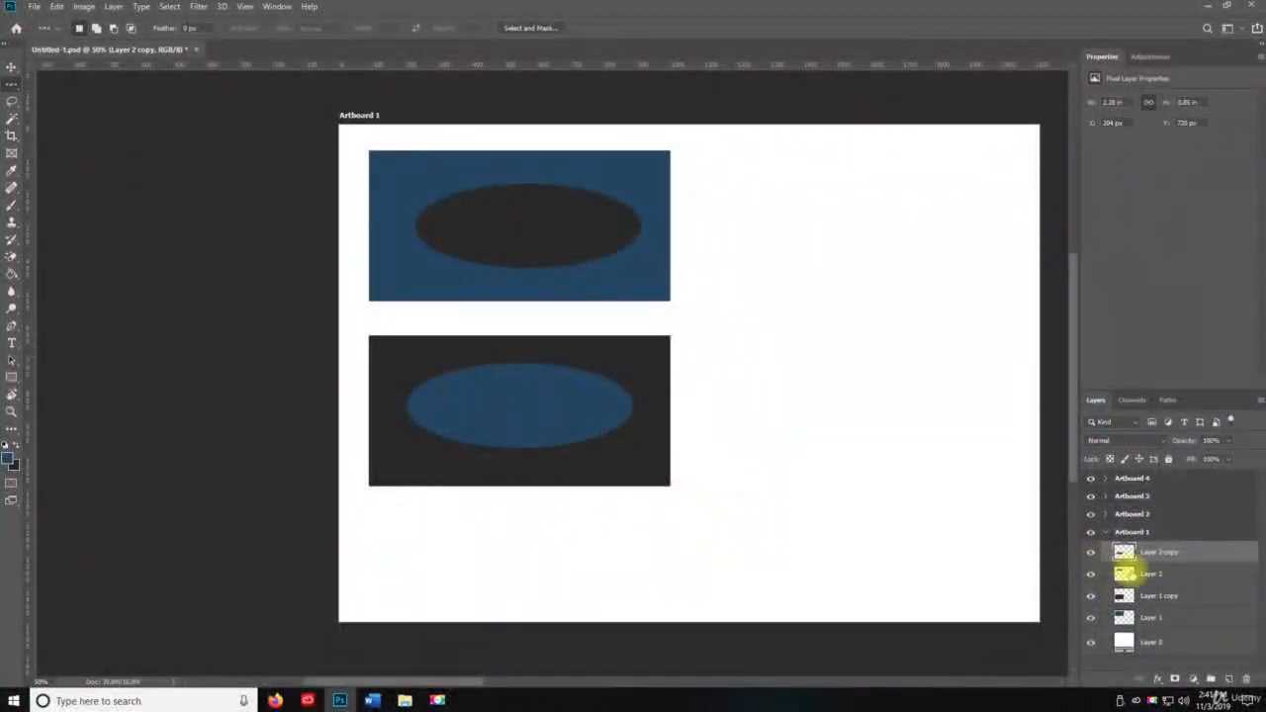
left_click(1127, 572)
left_click(1093, 577)
left_click(1093, 578)
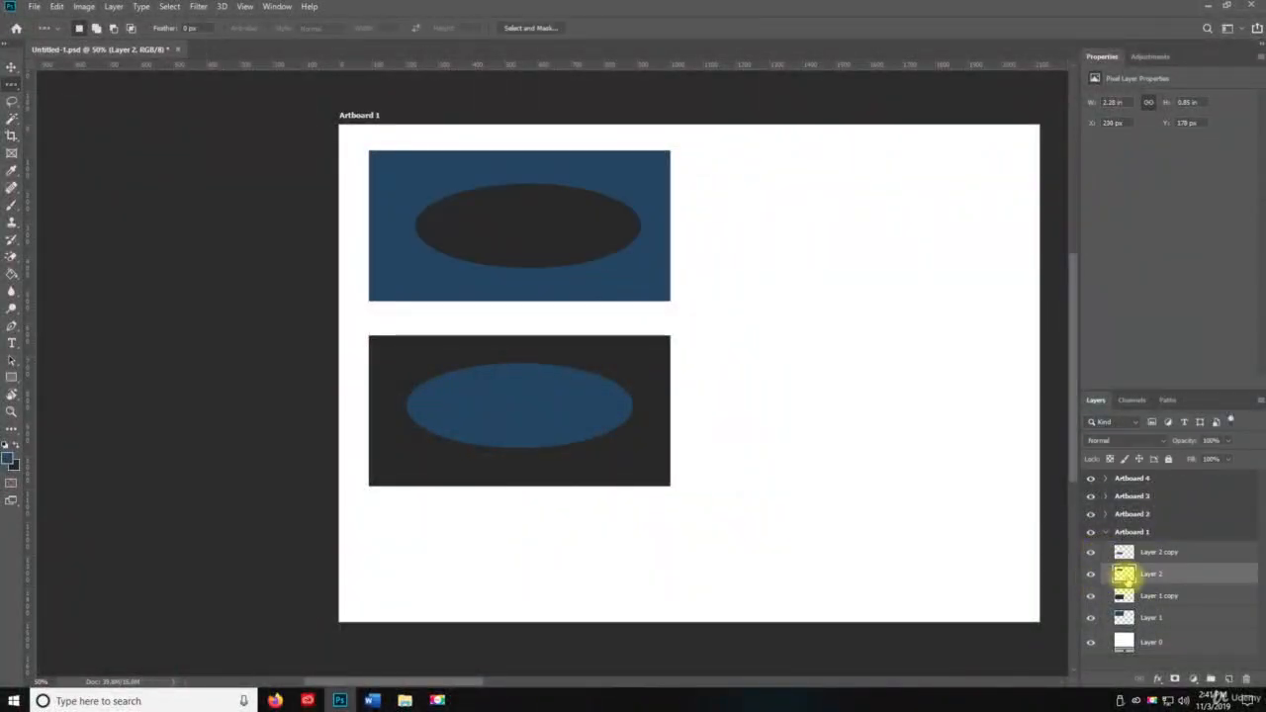
left_click(498, 224)
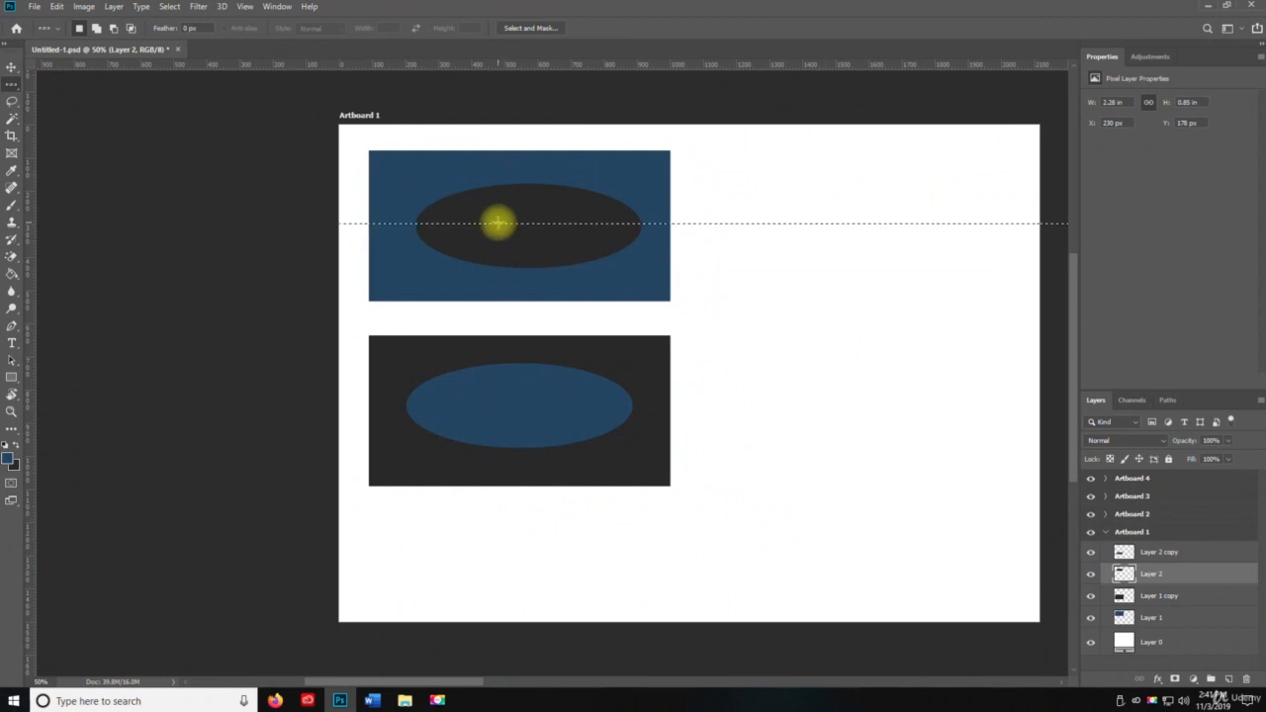
key("Delete")
left_click(762, 290)
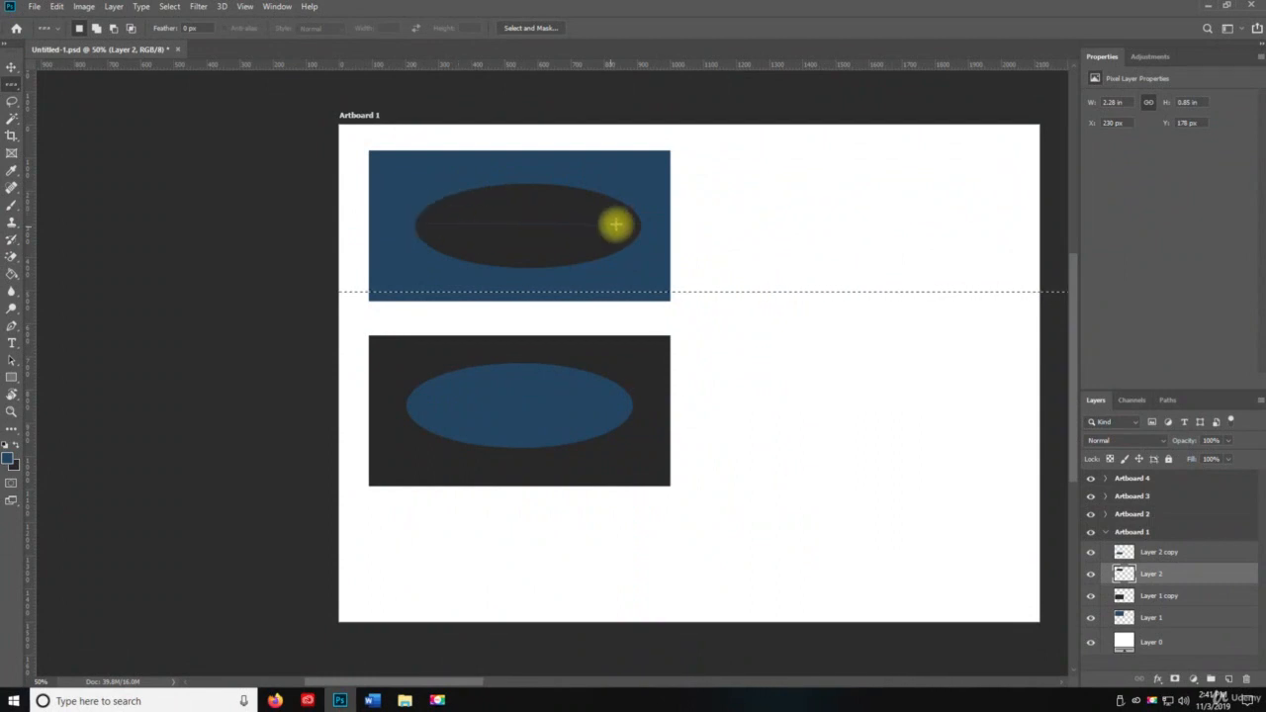
Examine the thin horizontal cut in the upper ellipse at close range and clear the remaining row selection
key("z")
left_click(565, 226)
left_click(565, 226)
left_click(565, 226)
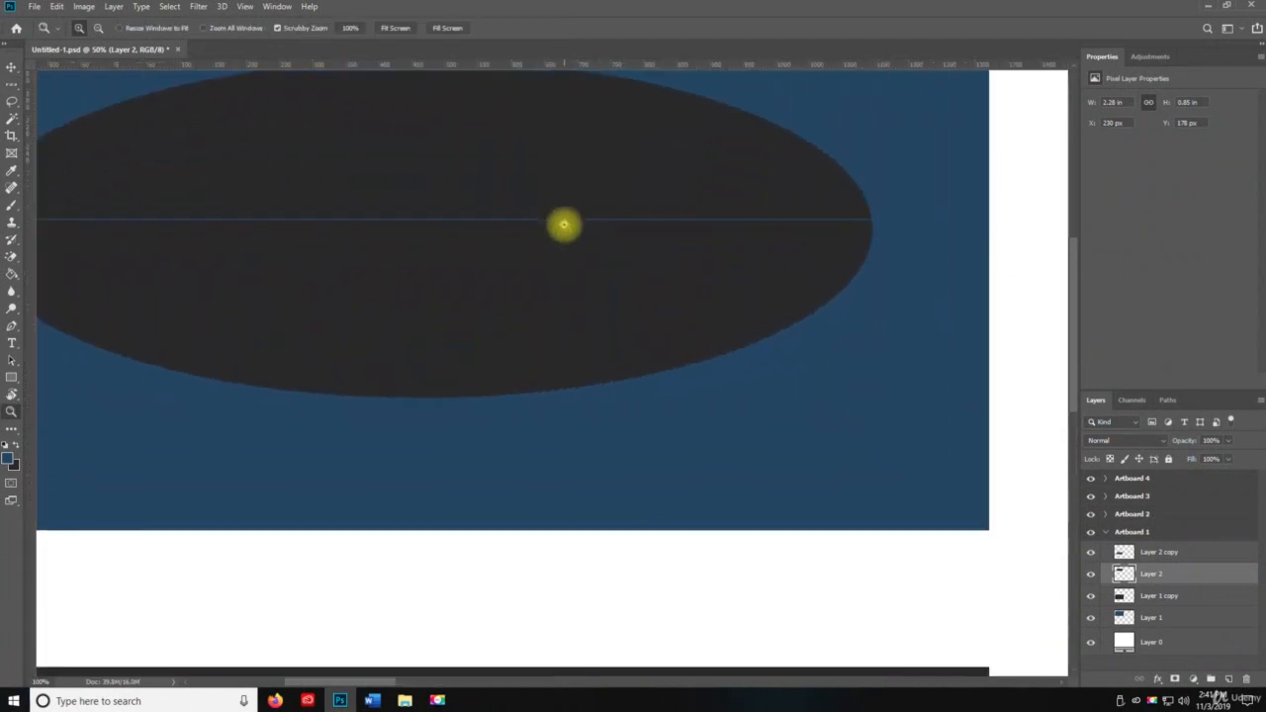
left_click(564, 225)
key("space")
left_click_drag(308, 259, 392, 306)
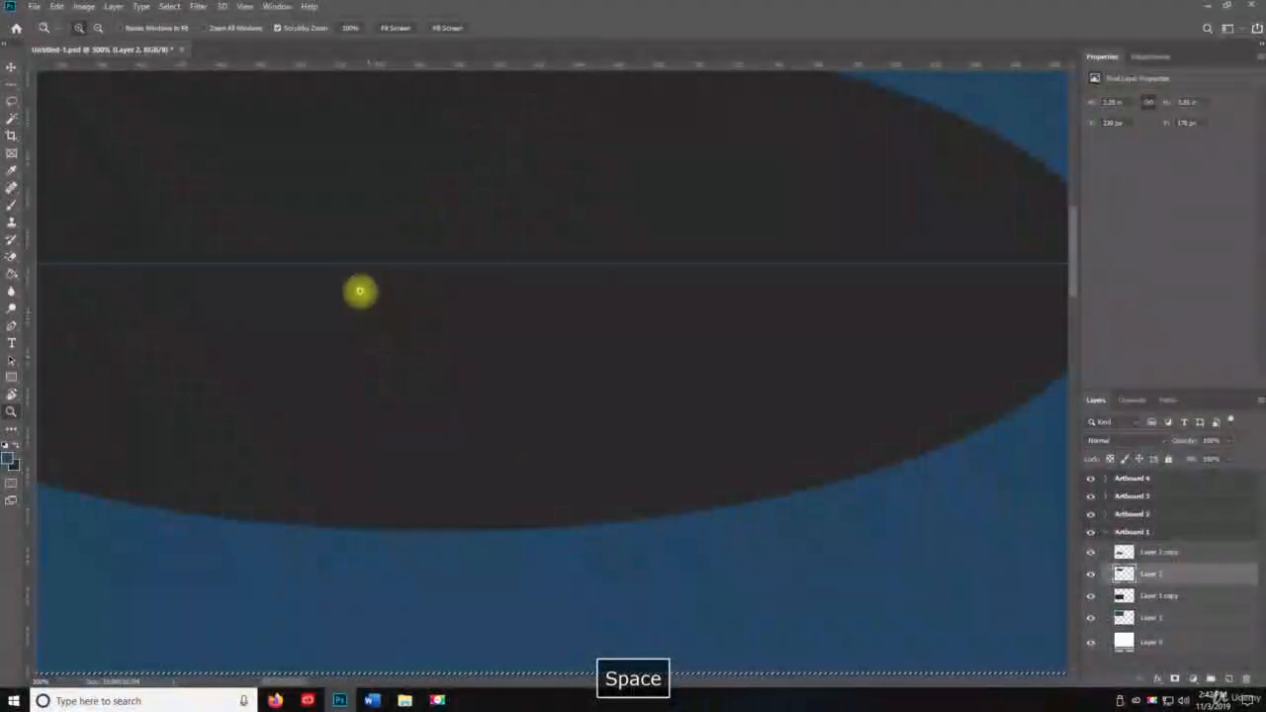
key("ctrl+d")
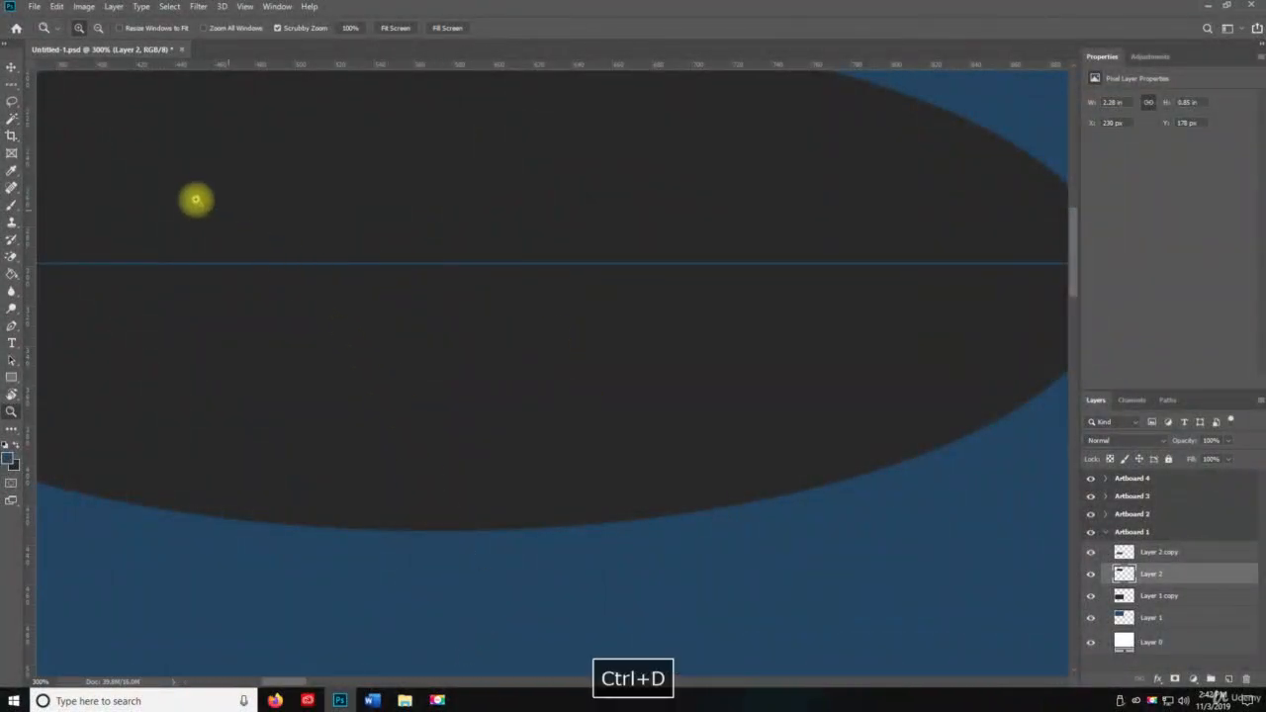
Delete a single-pixel column through the middle of the upper dark ellipse with the Single Column Marquee tool and deselect
right_click(18, 89)
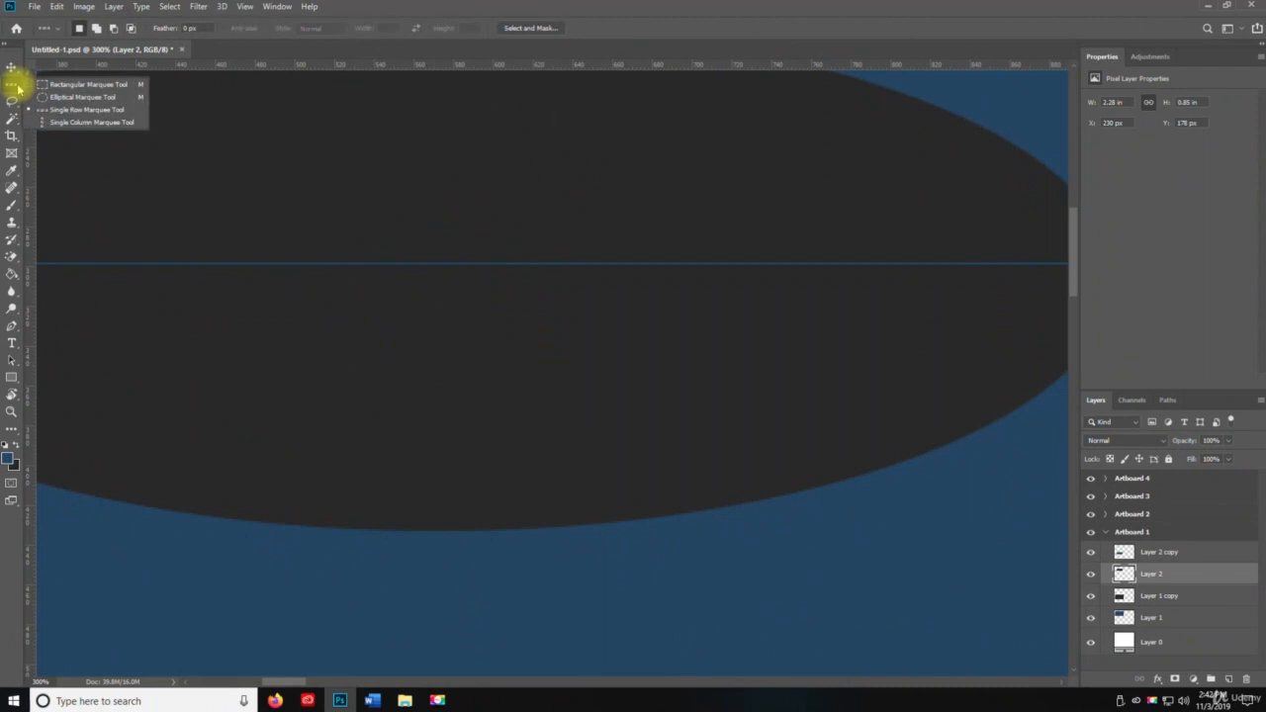
left_click(69, 122)
left_click(419, 176)
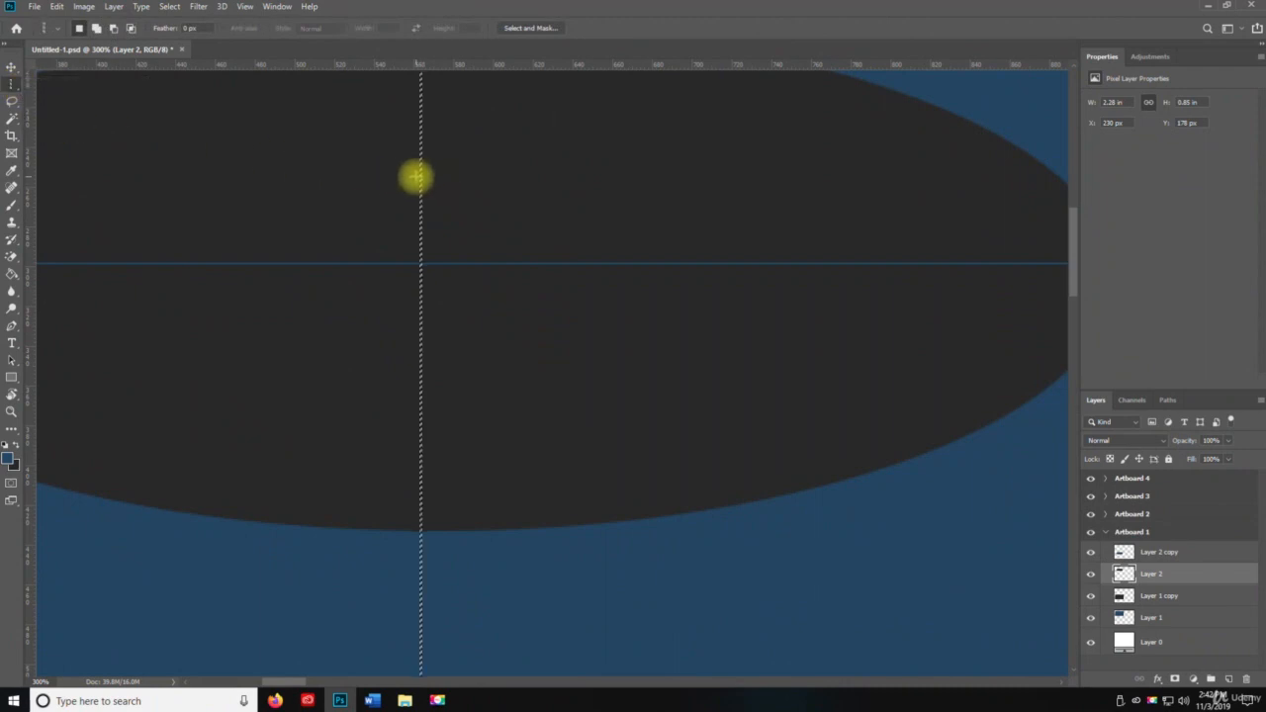
key("Delete")
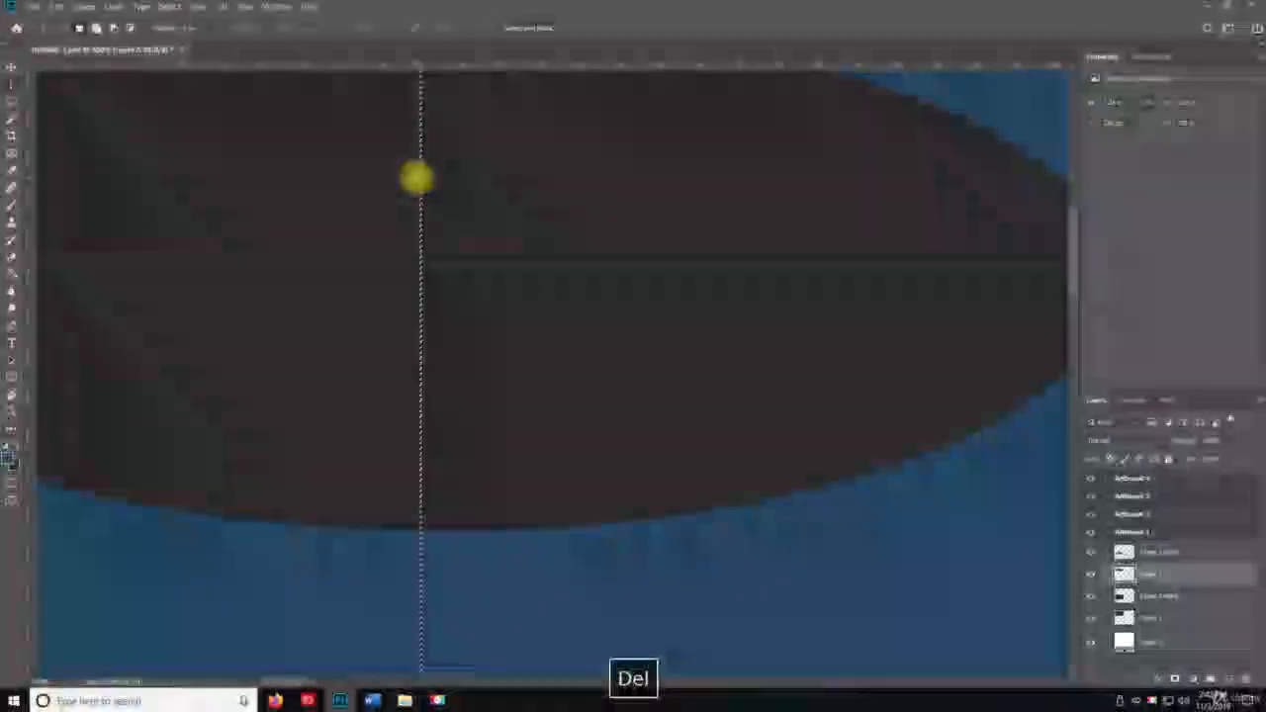
key("ctrl+d")
On Layer 2 copy, delete a single-pixel row across the middle of the lower blue ellipse with the Single Row Marquee tool and deselect
key("z")
left_click(443, 347, "alt")
left_click(443, 346, "alt")
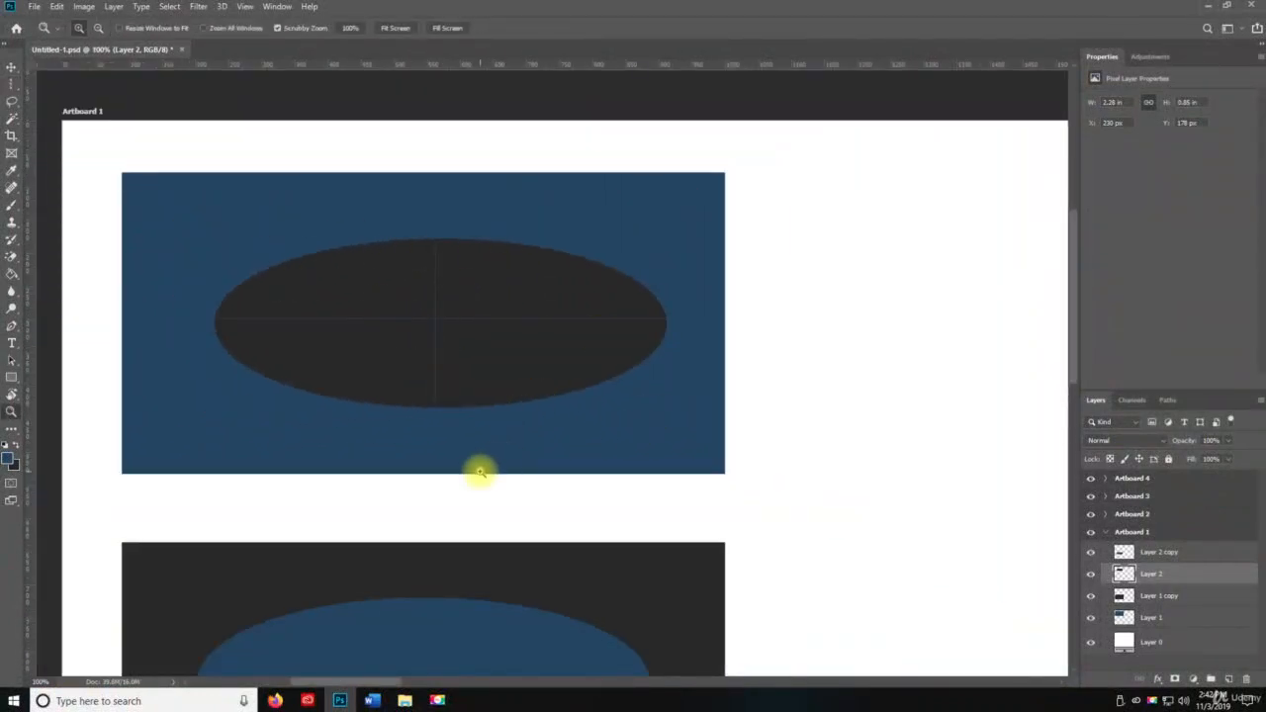
left_click_drag(480, 468, 494, 119)
key("m")
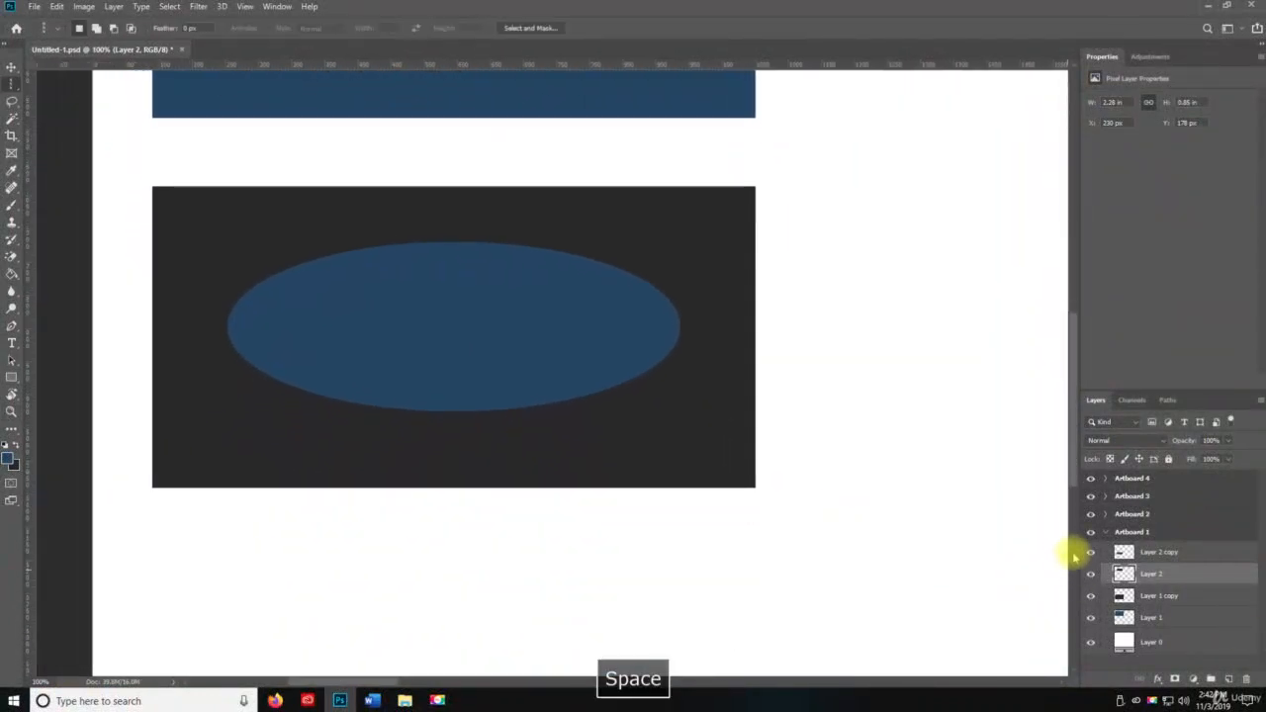
left_click(1139, 550)
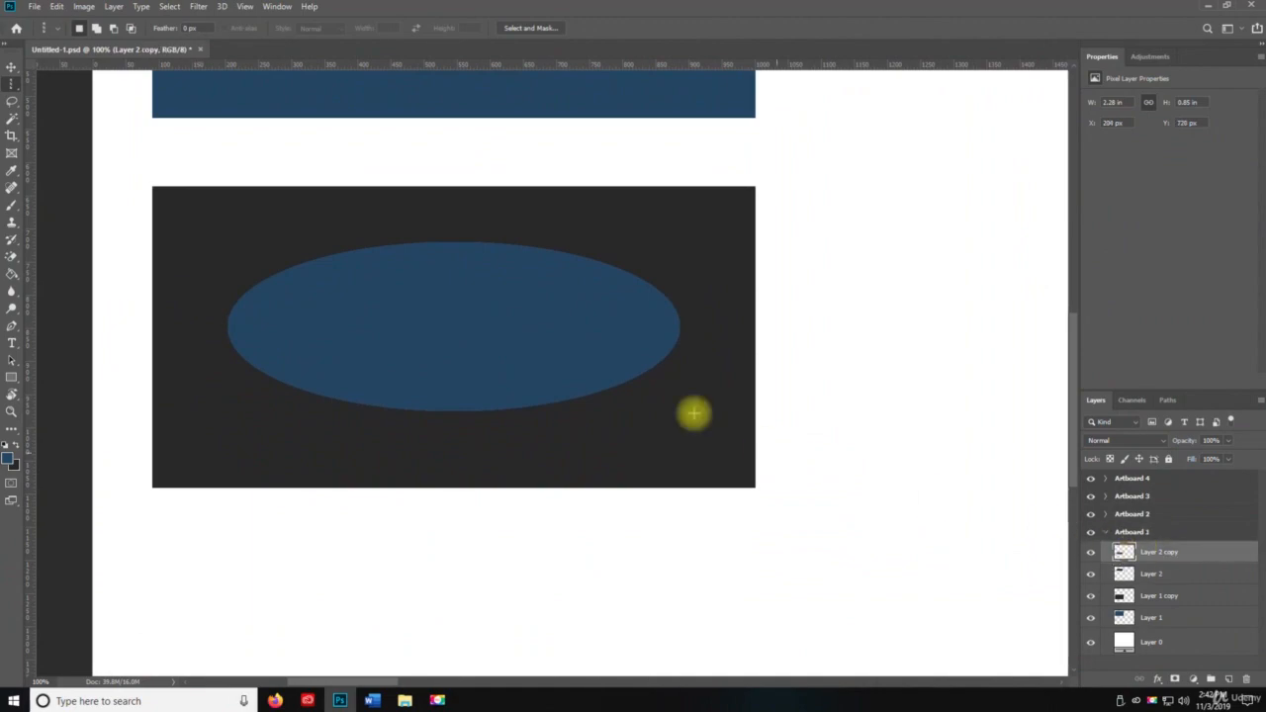
right_click(12, 83)
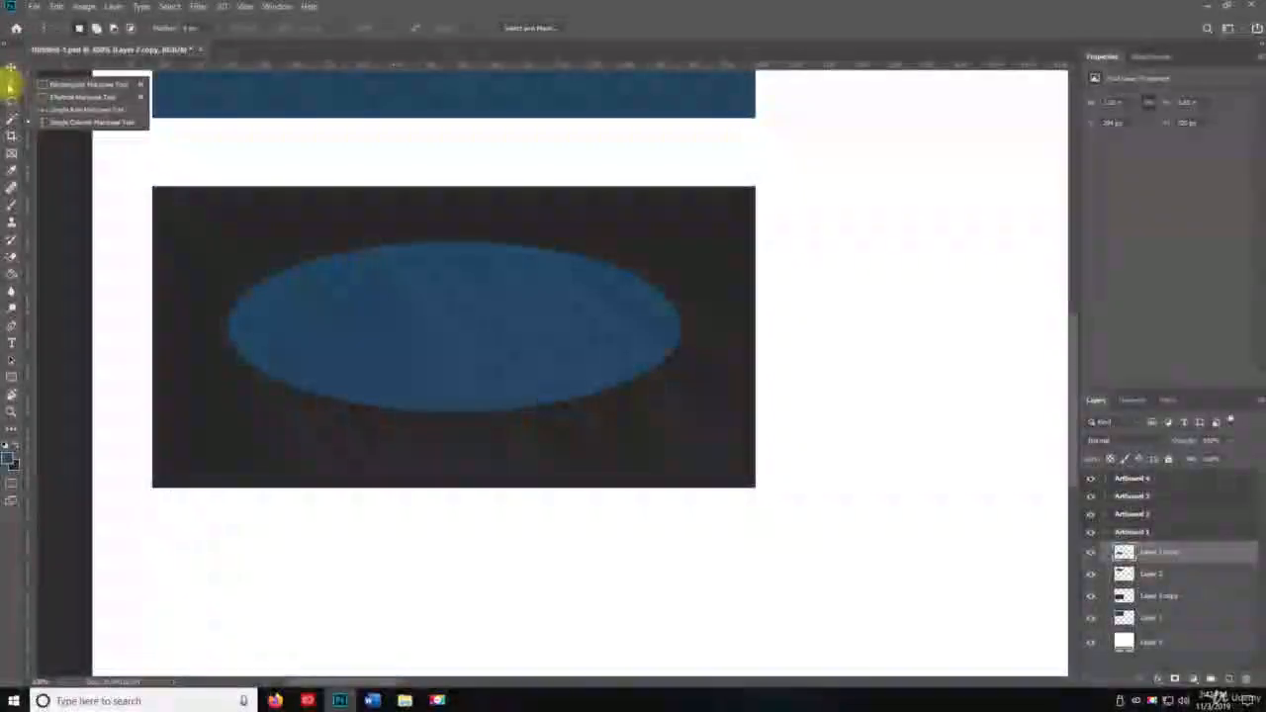
left_click(76, 112)
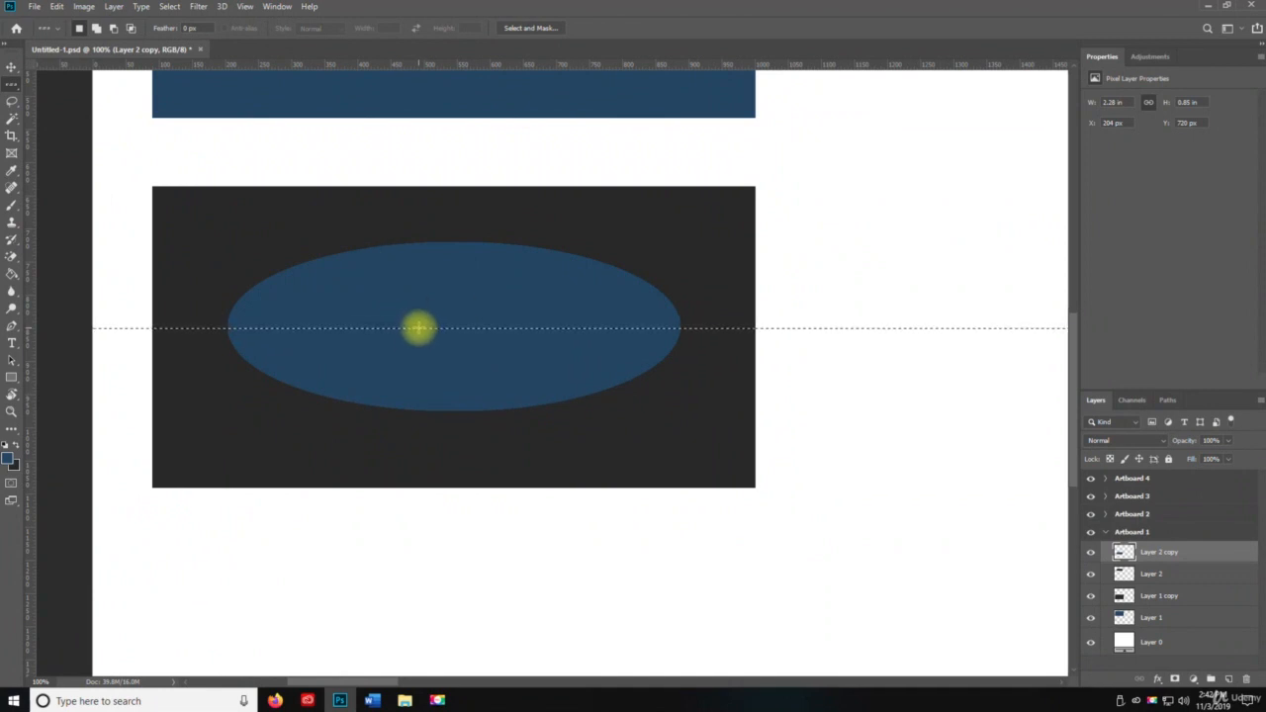
key("Delete")
key("ctrl+d")
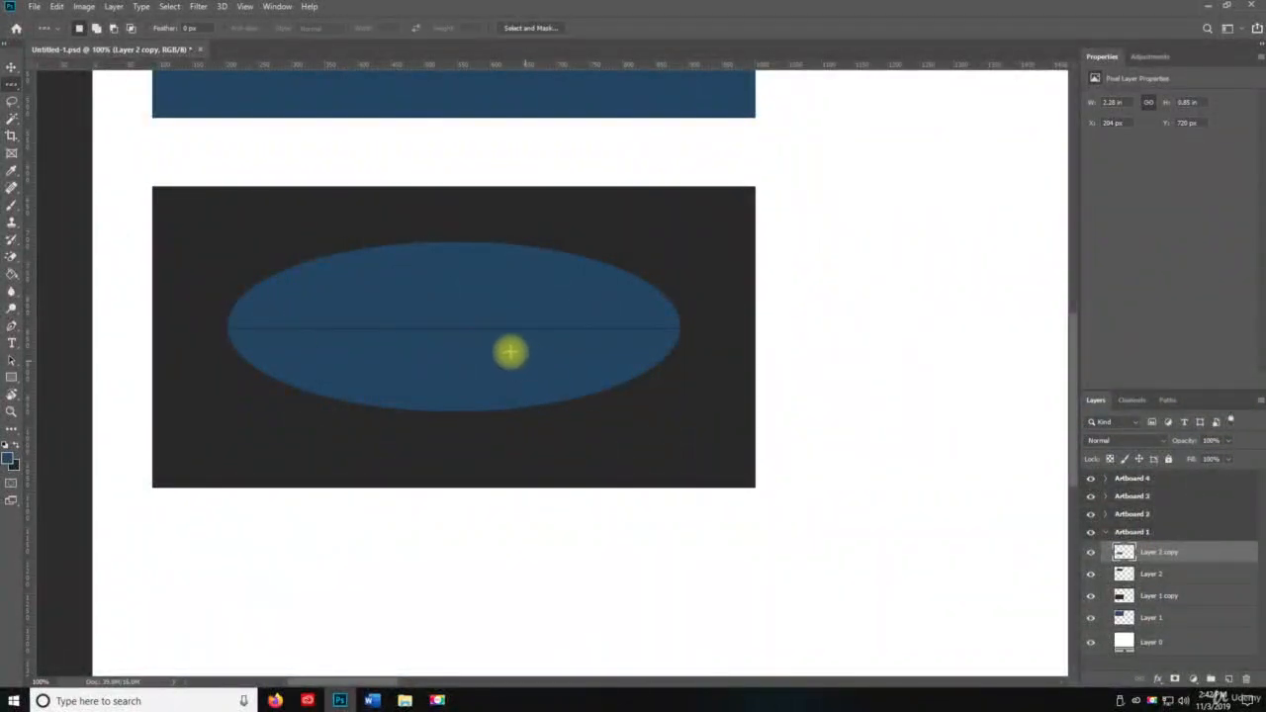
Delete a single-pixel column through the middle of the lower blue ellipse with the Single Column Marquee tool and deselect
left_click(12, 94)
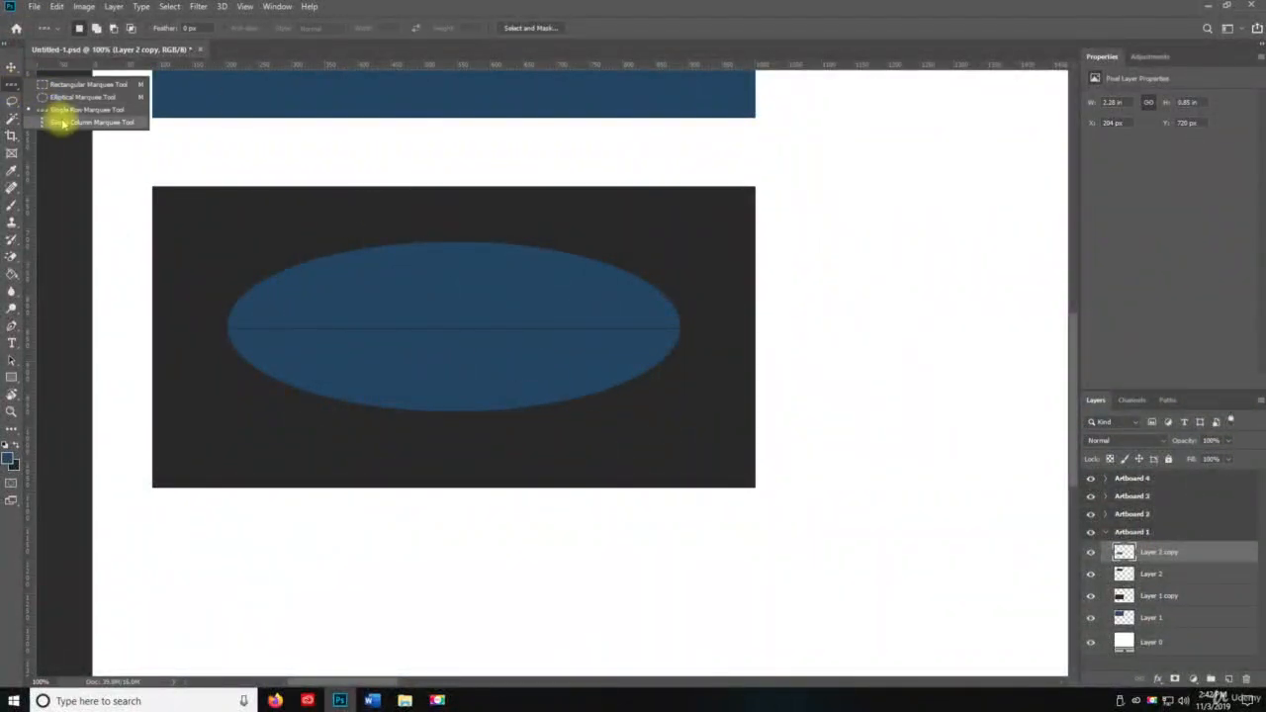
left_click(59, 119)
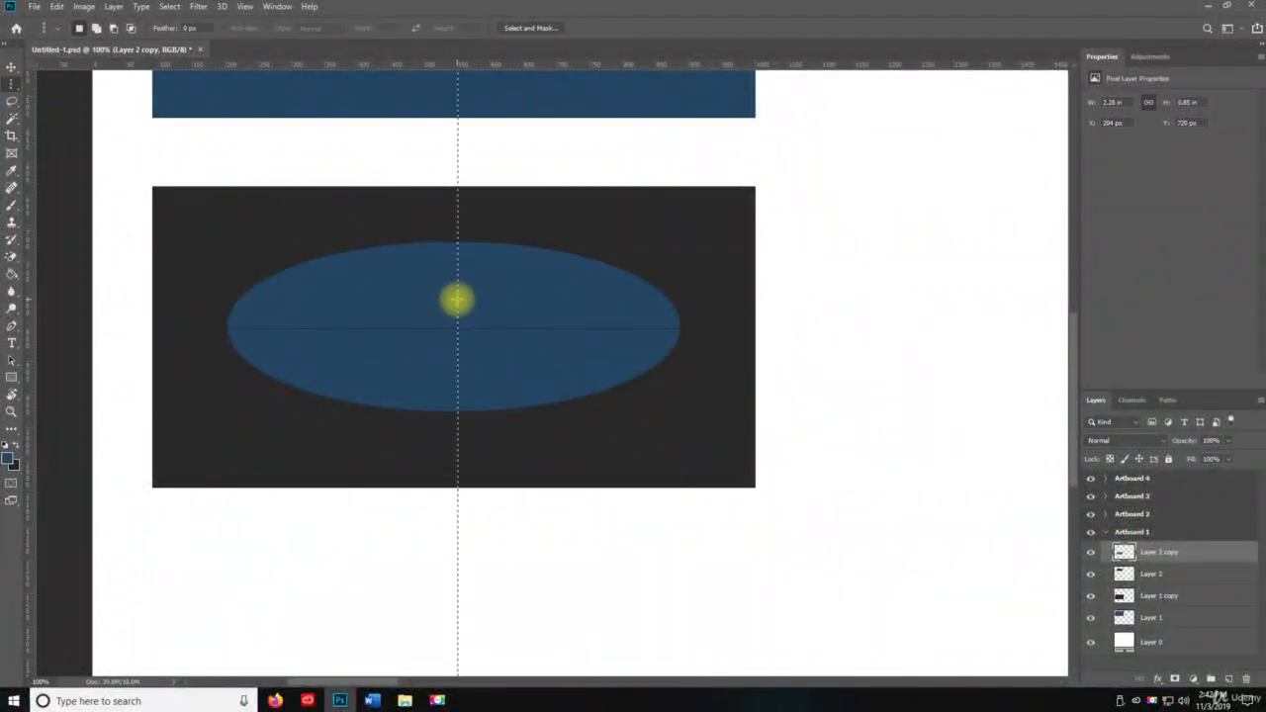
key("Delete")
key("ctrl+d")
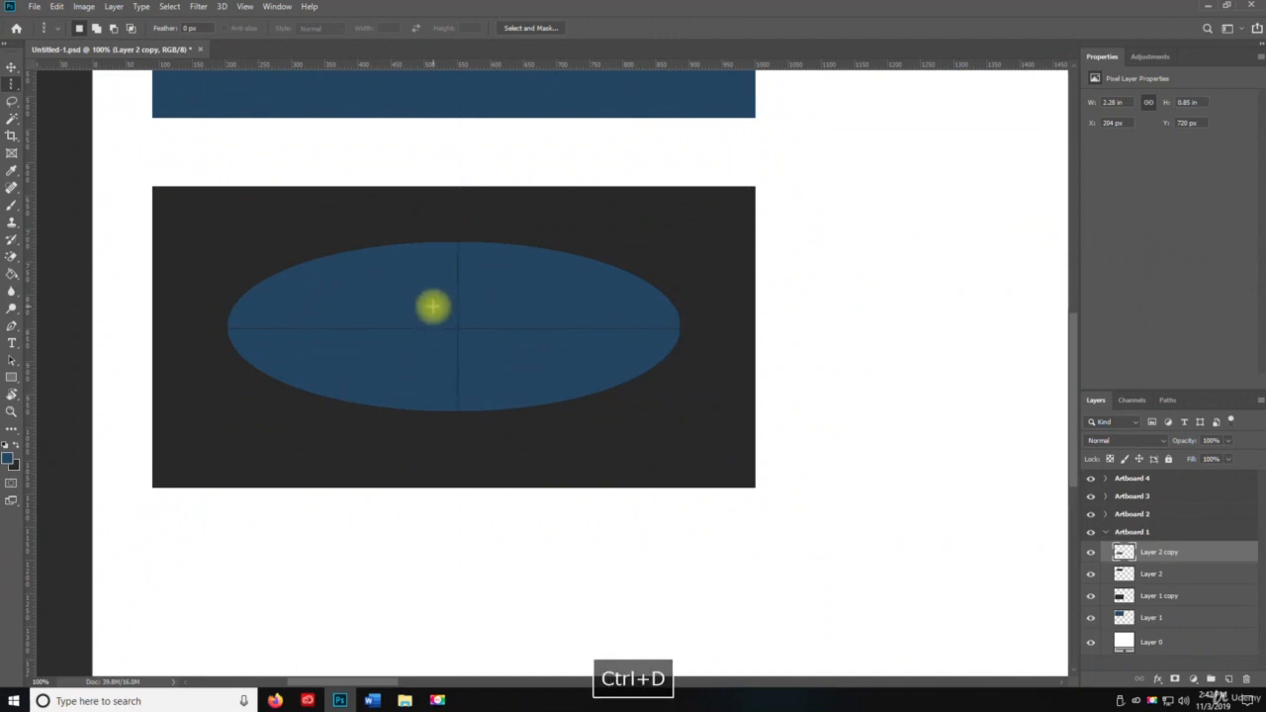
Examine the crossing of the two single-pixel cuts in the lower blue ellipse up close
key("z")
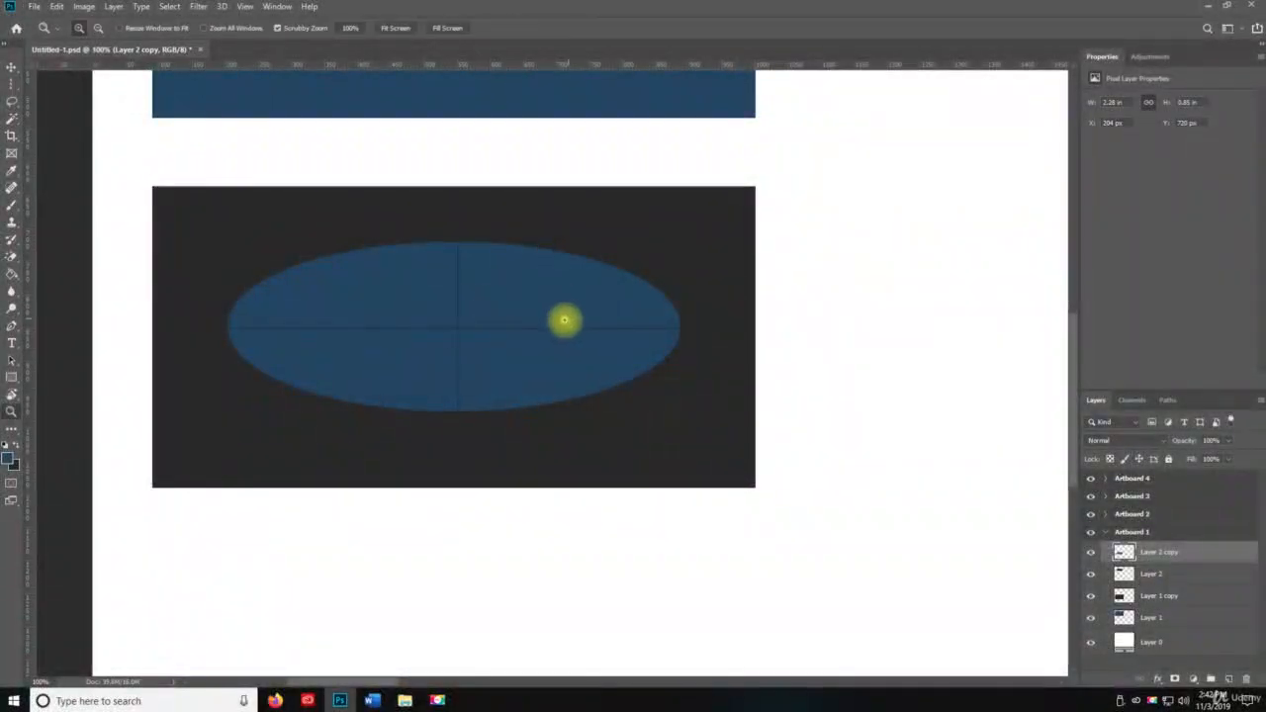
left_click(525, 323)
left_click(477, 322)
key("space")
left_click_drag(410, 376, 588, 359)
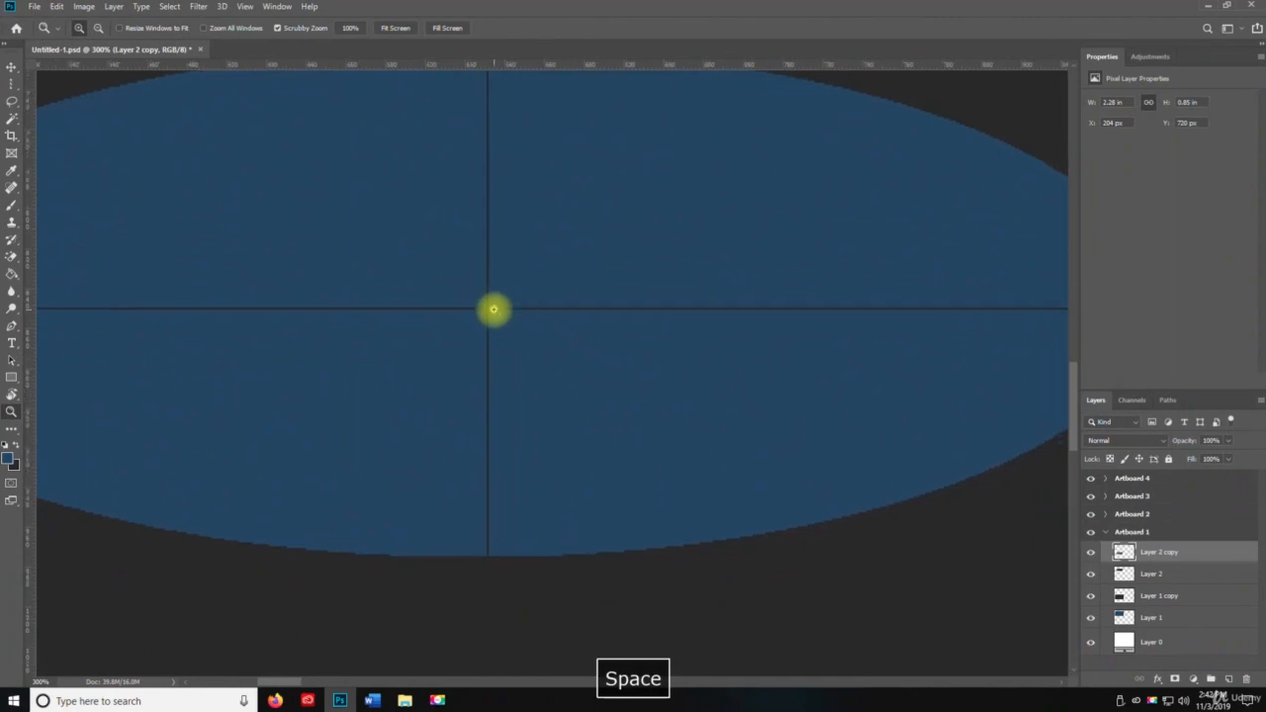
left_click(492, 308)
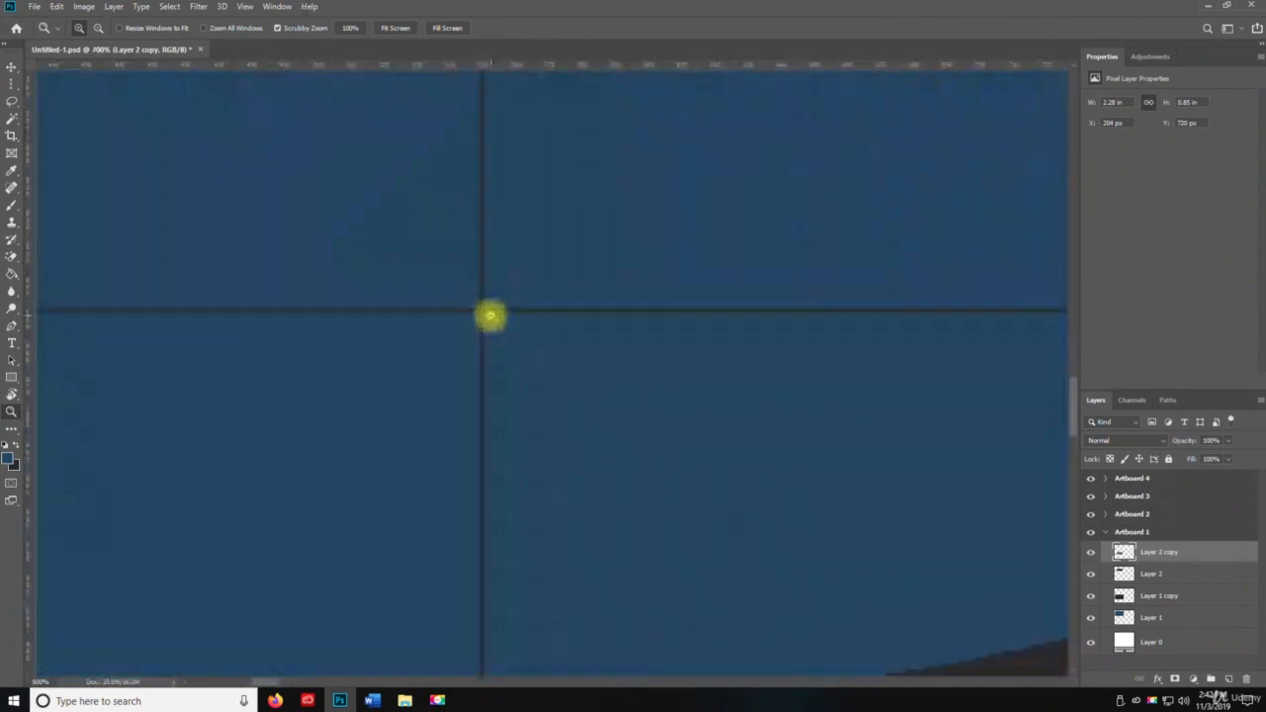
left_click(491, 312, "alt")
left_click(490, 316, "alt")
left_click(490, 316, "alt")
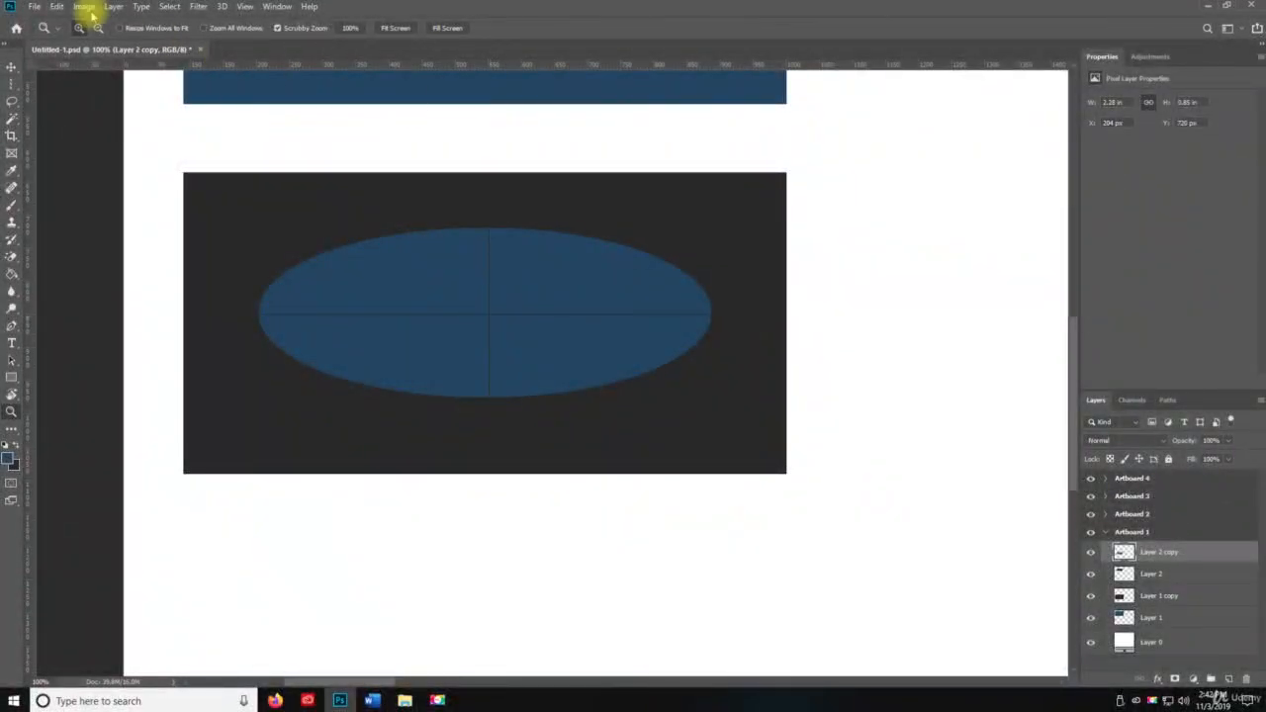
left_click(14, 85)
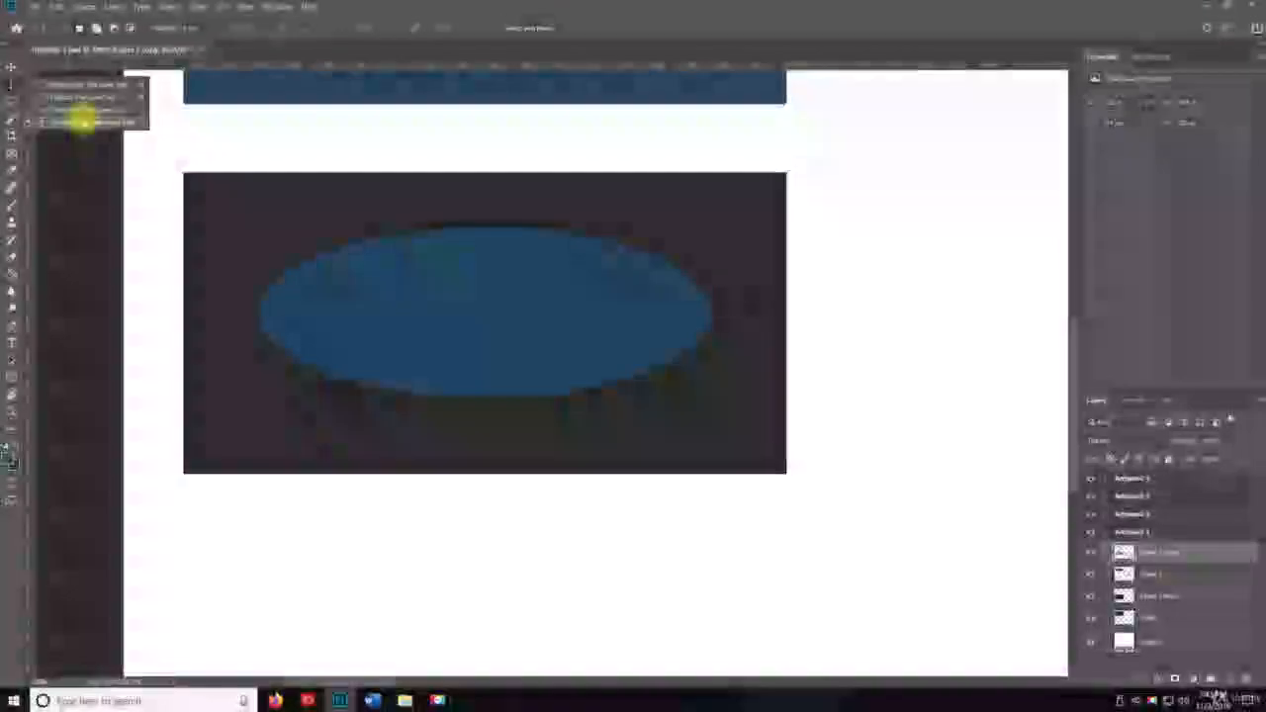
left_click(169, 169)
key("ctrl+d")
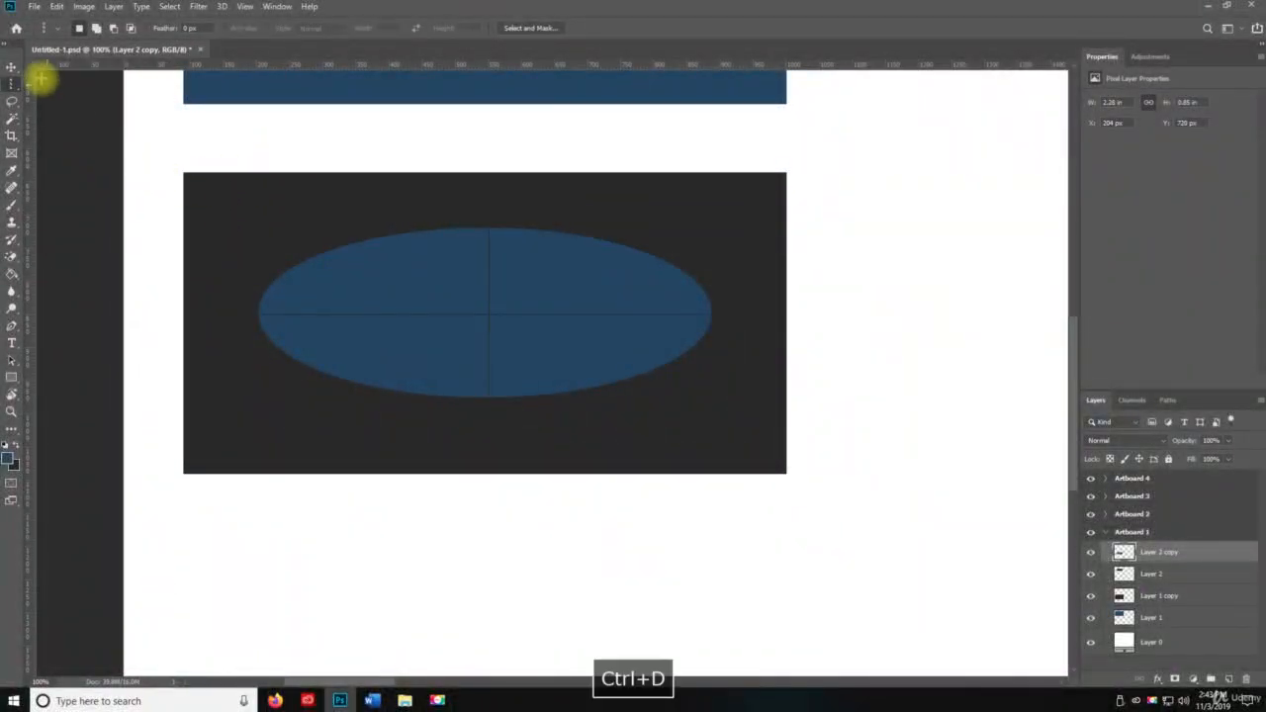